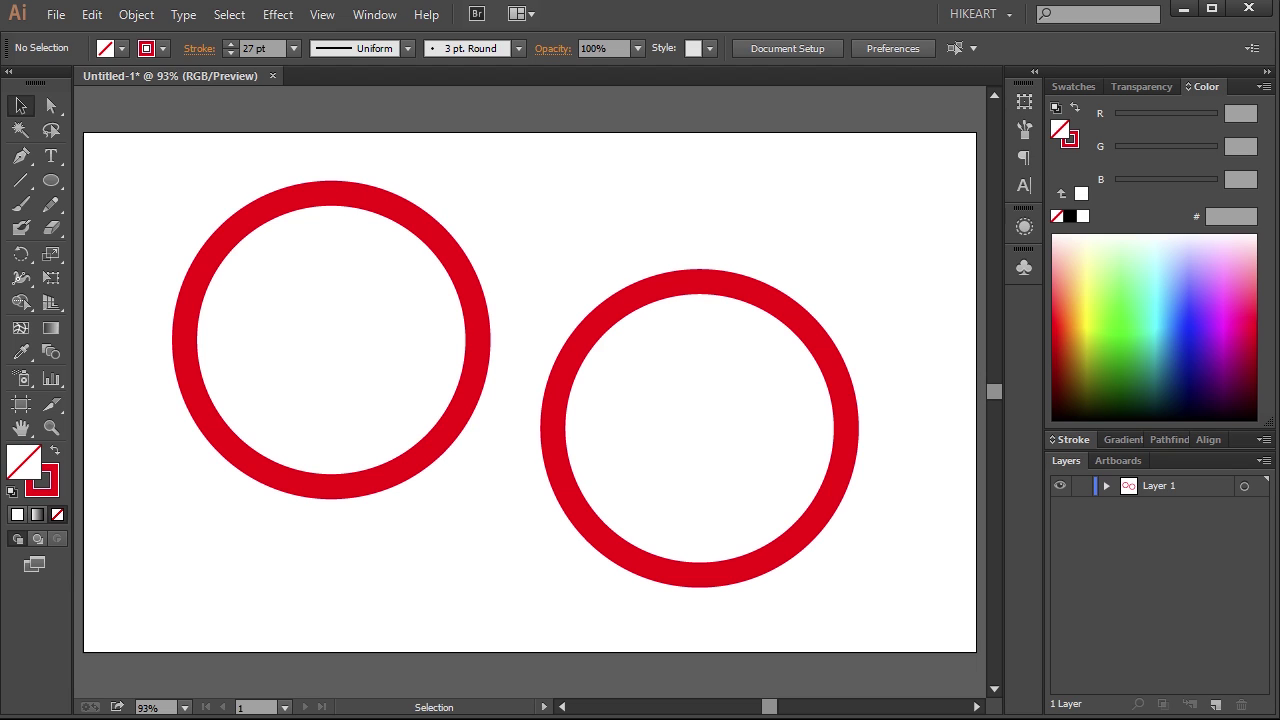
Select the left and then the right large red ring to compare their fills, then deselect
{"action": "left_click", "coordinate": [215, 434]}
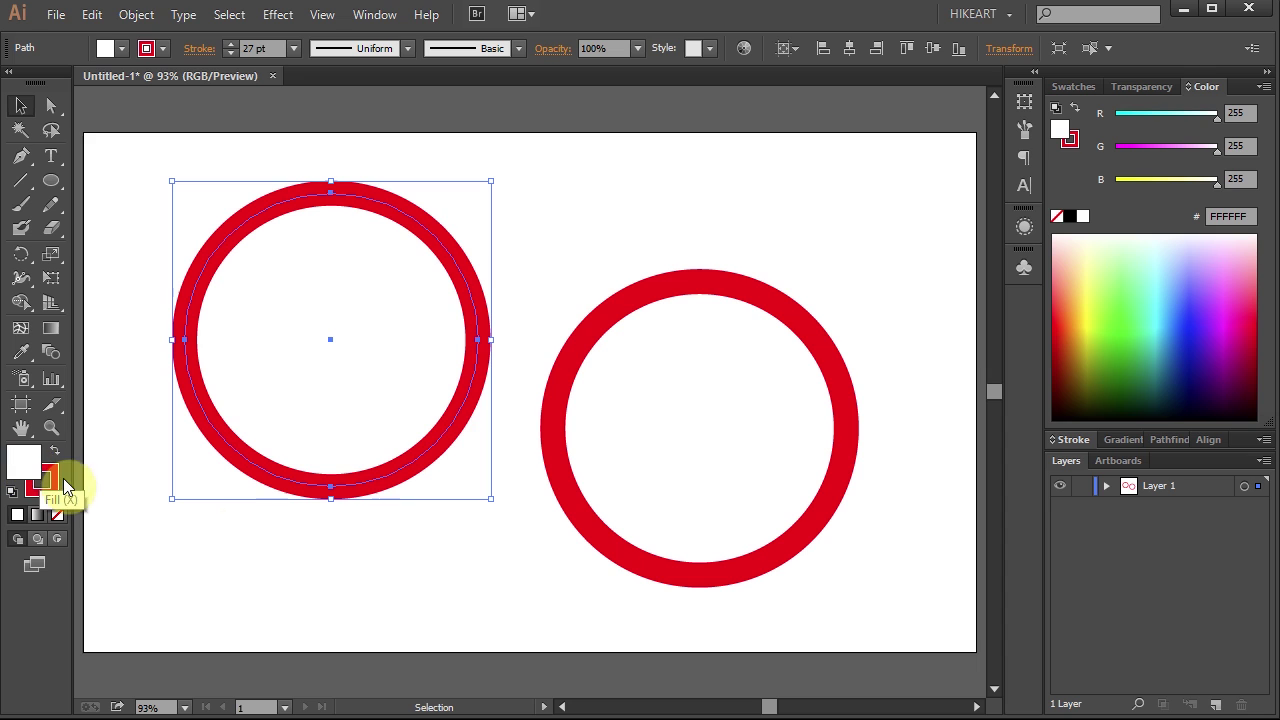
{"action": "left_click", "coordinate": [593, 534]}
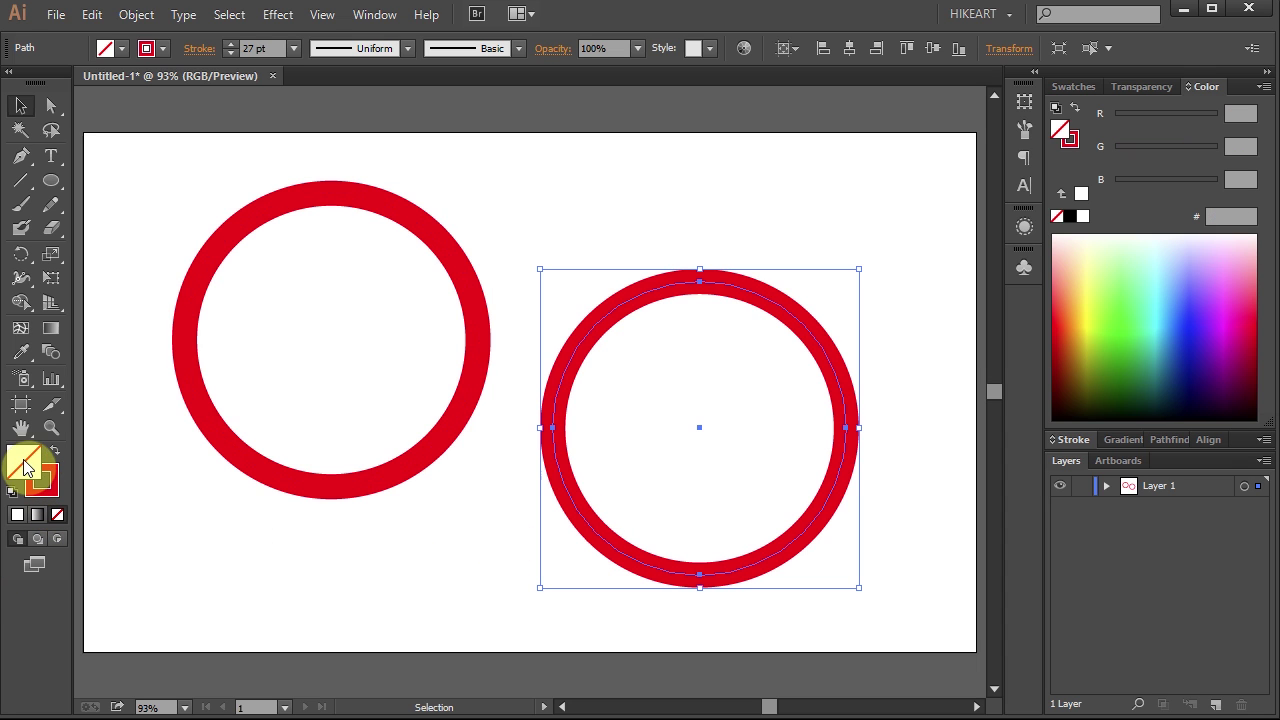
{"action": "left_click", "coordinate": [374, 637]}
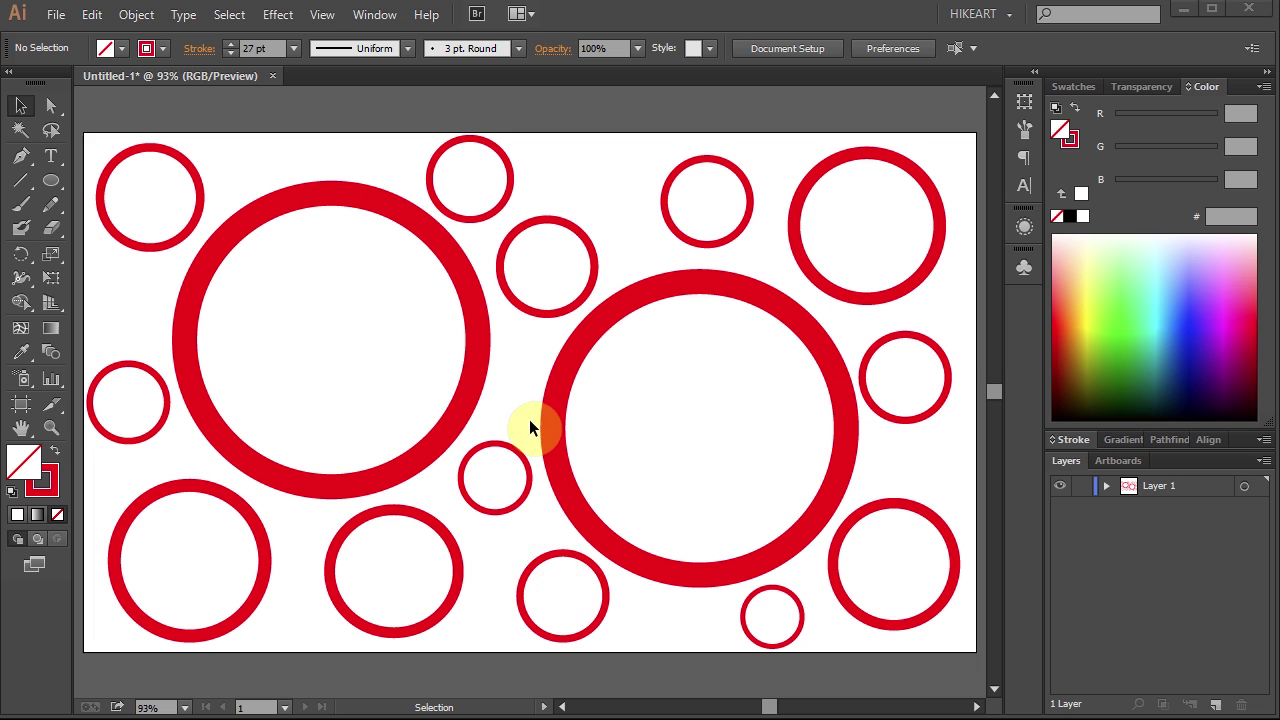
Turn the transparency grid on, off, then back on with Ctrl+Shift+D
{"action": "left_click", "coordinate": [322, 15]}
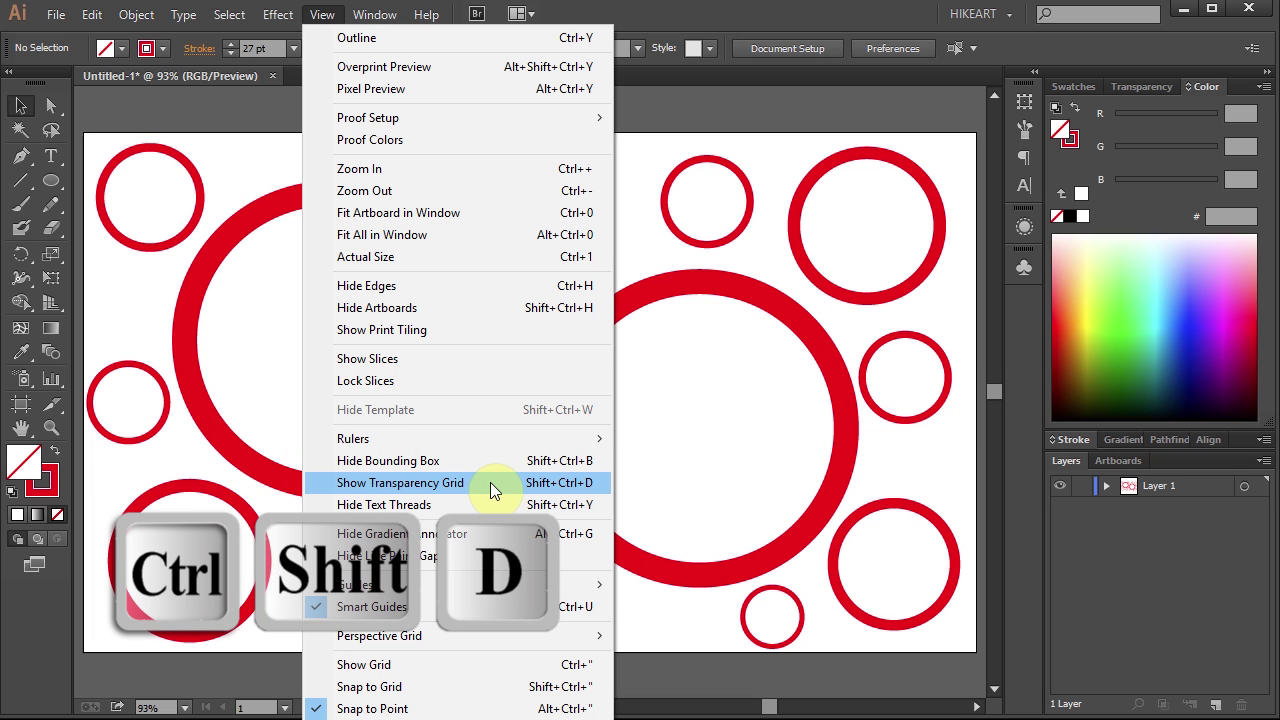
{"action": "left_click", "coordinate": [490, 482]}
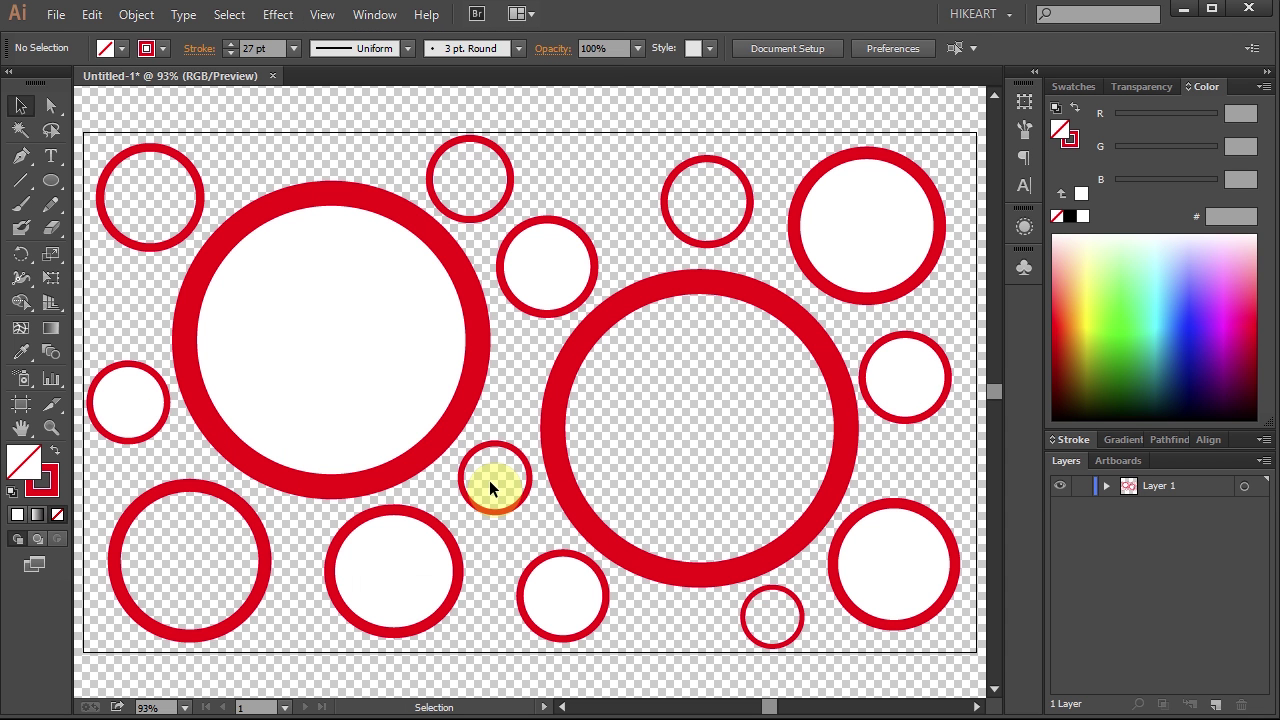
{"action": "left_click", "coordinate": [328, 16]}
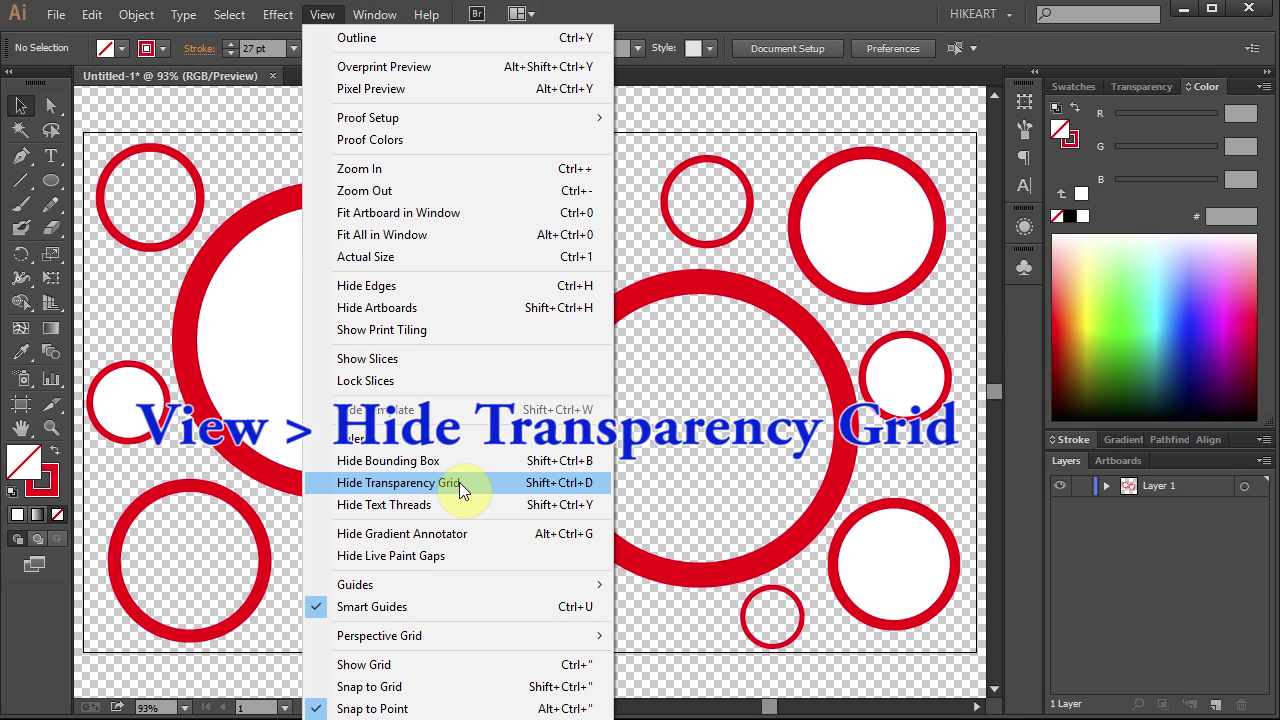
{"action": "left_click", "coordinate": [513, 492]}
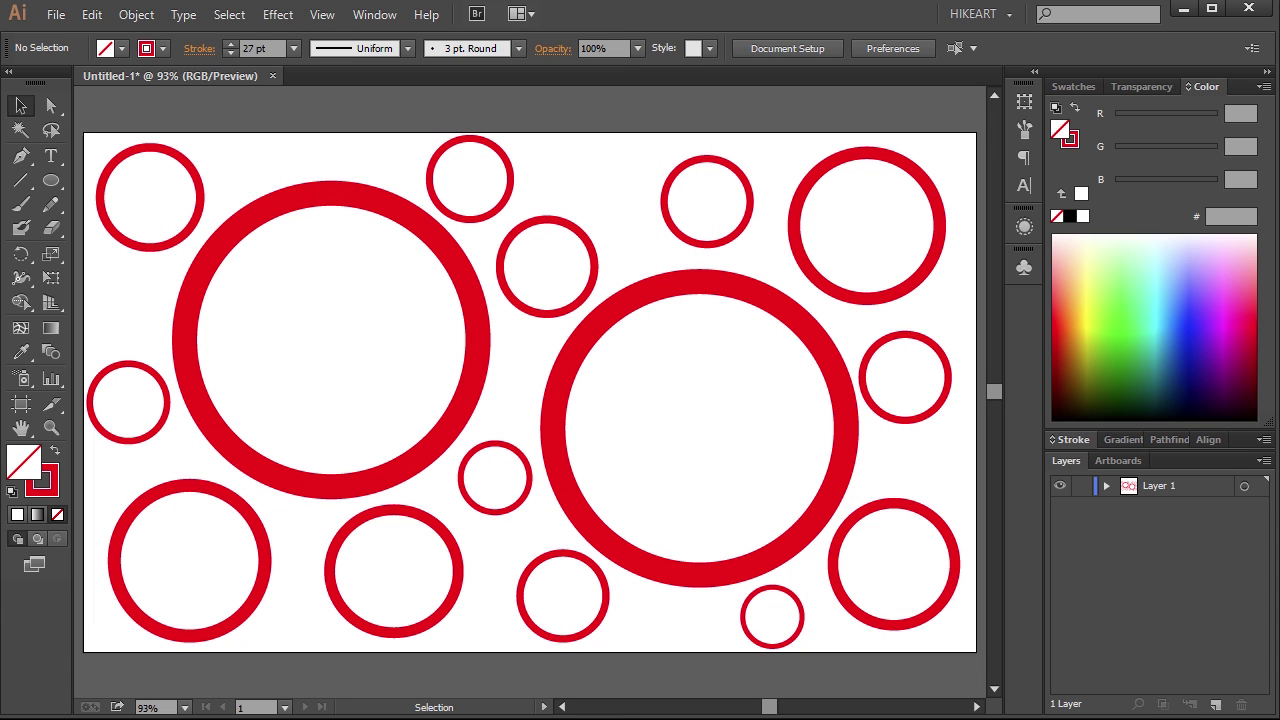
{"action": "key", "text": "ctrl+shift+d"}
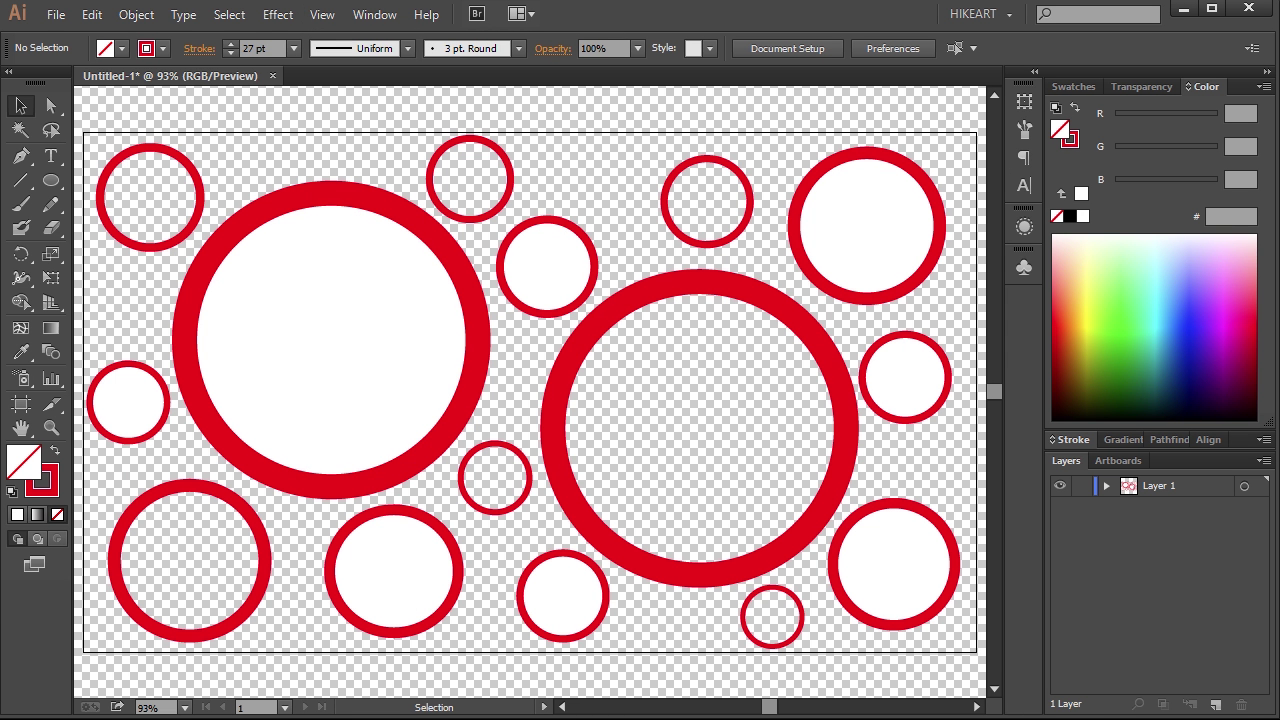
Open the File menu to reach Save for Web
{"action": "left_click", "coordinate": [55, 16]}
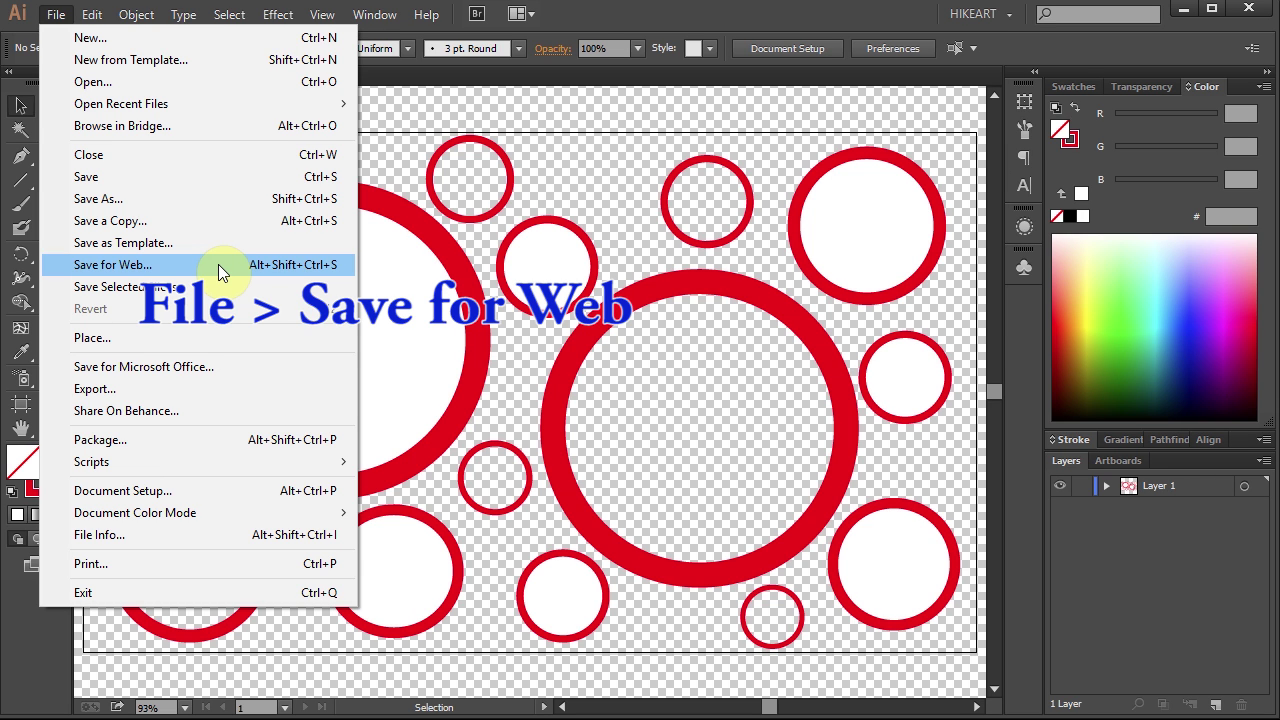
In Save for Web, fit the artboard in the preview and choose PNG-24 with Transparency
{"action": "left_click", "coordinate": [218, 264]}
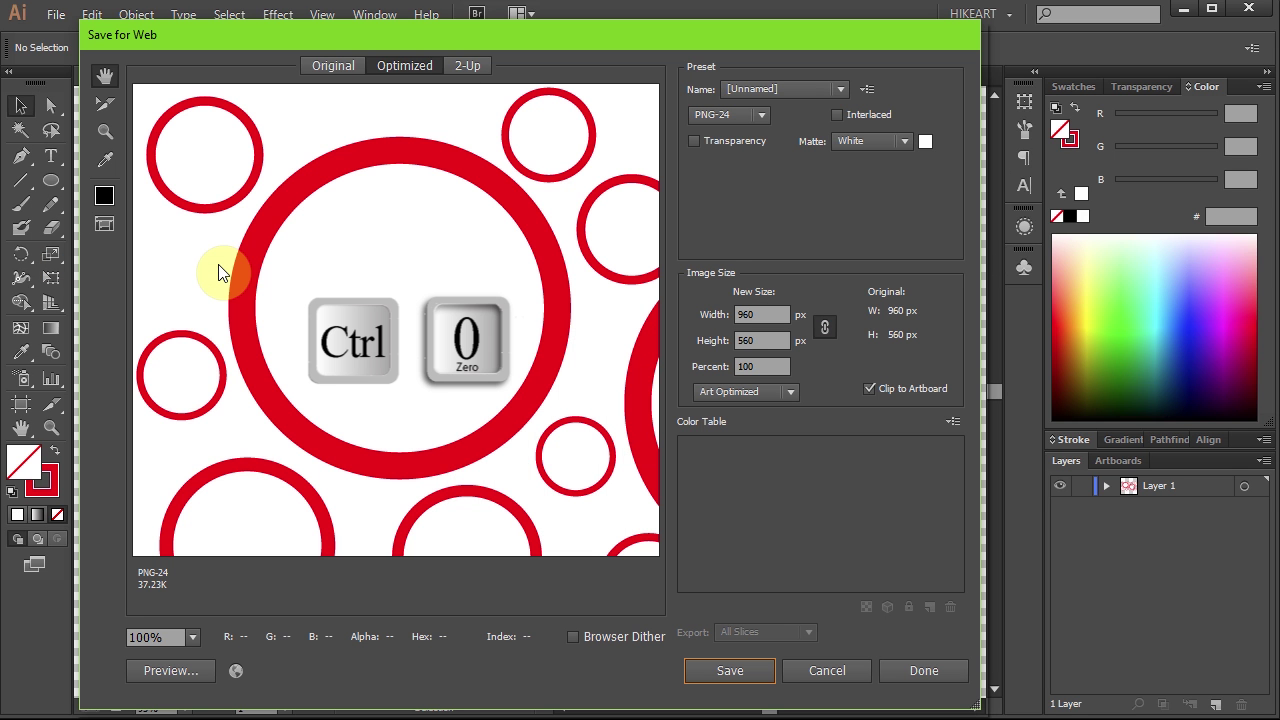
{"action": "key", "text": "ctrl+0"}
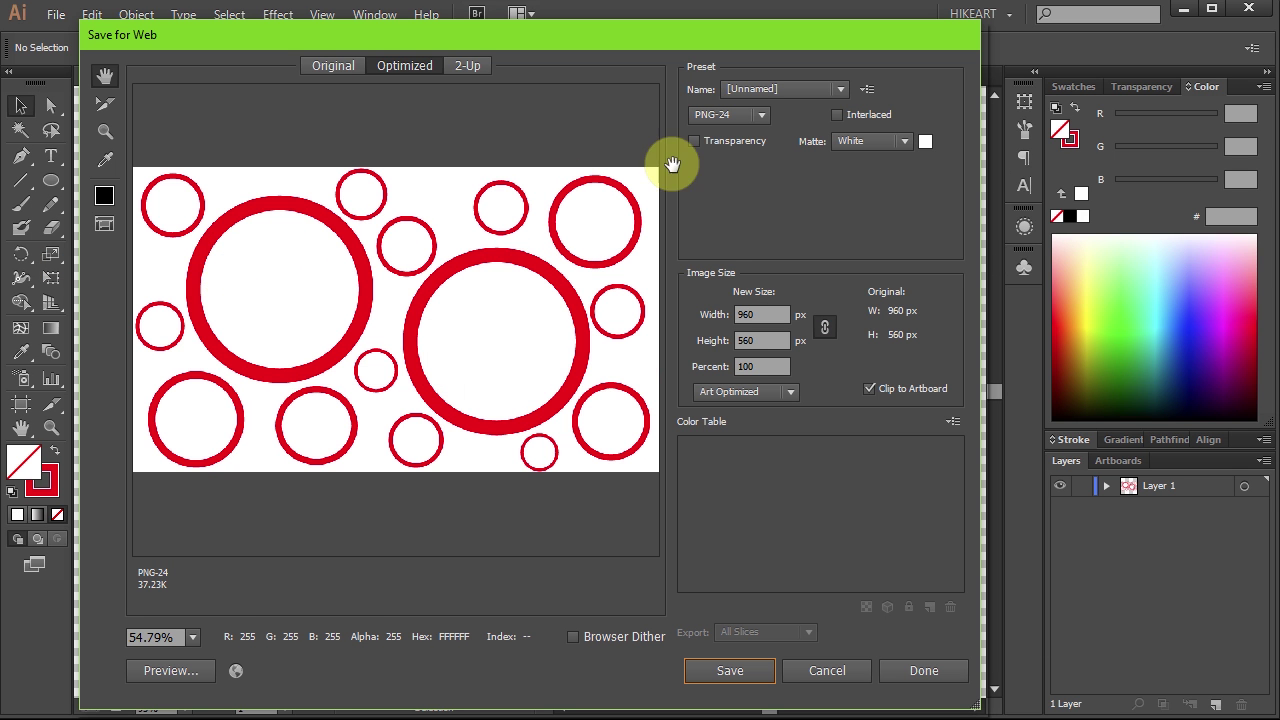
{"action": "left_click", "coordinate": [764, 115]}
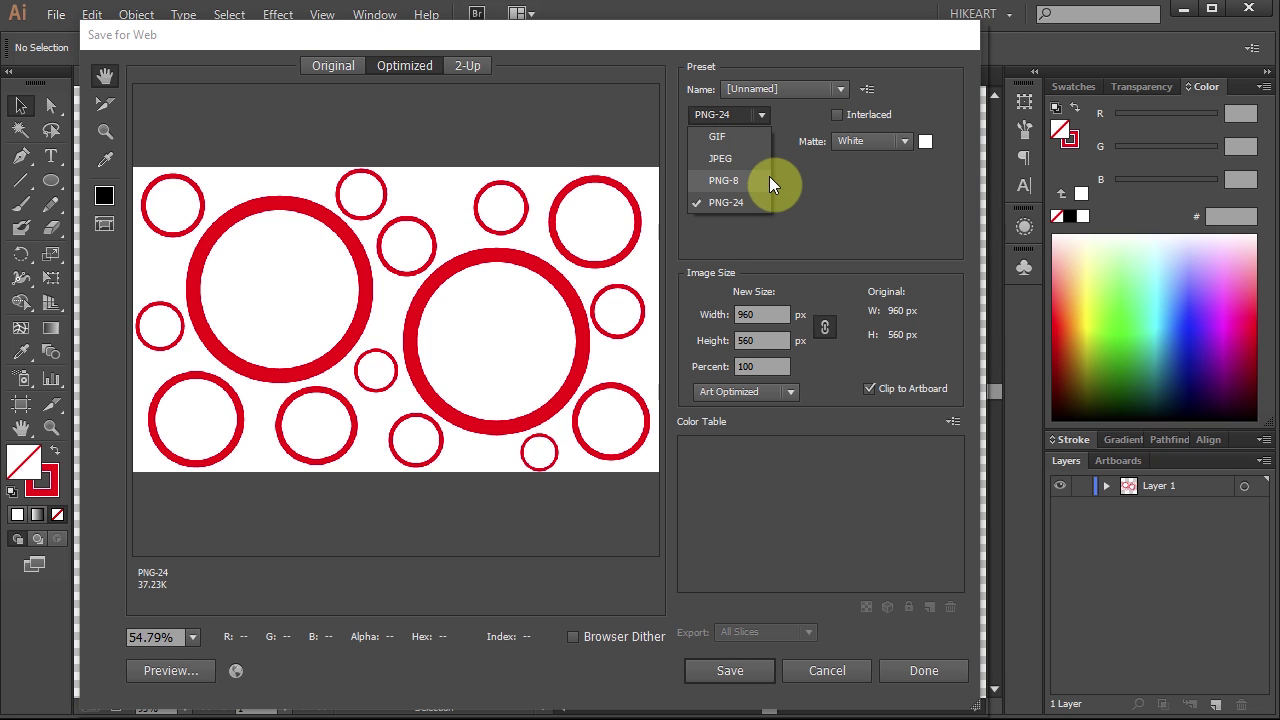
{"action": "left_click", "coordinate": [728, 202]}
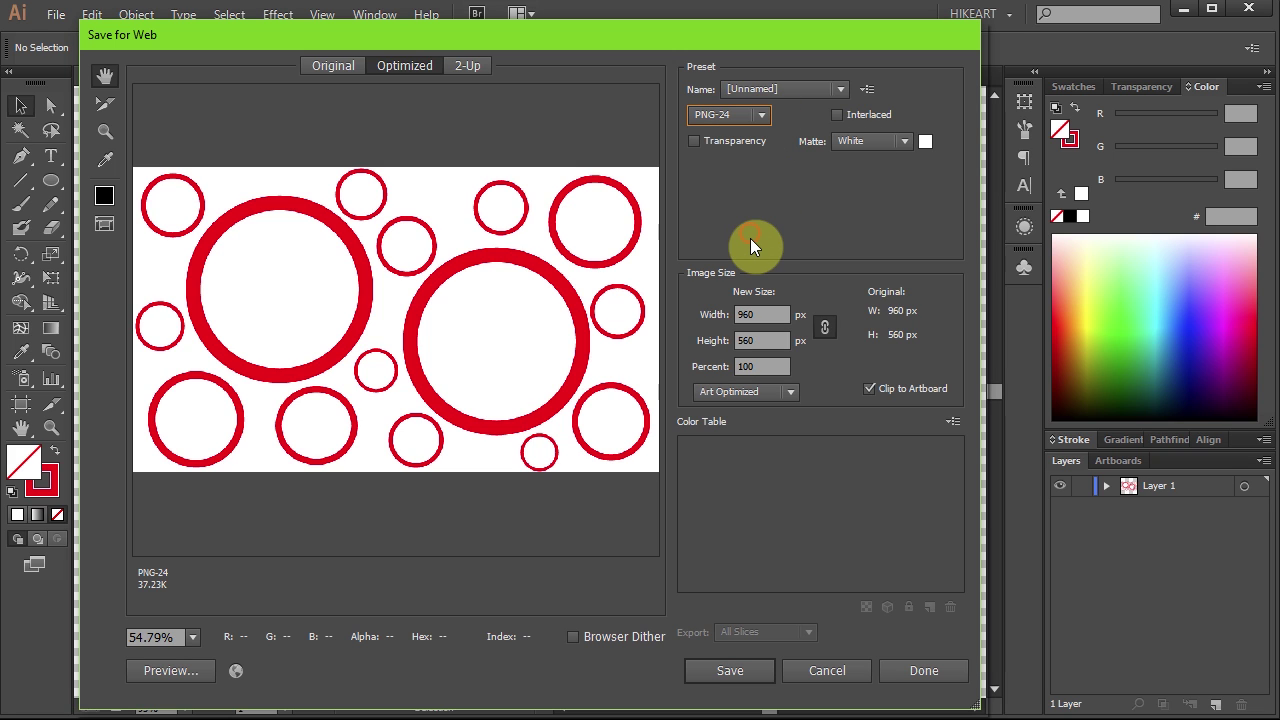
{"action": "left_click", "coordinate": [698, 141]}
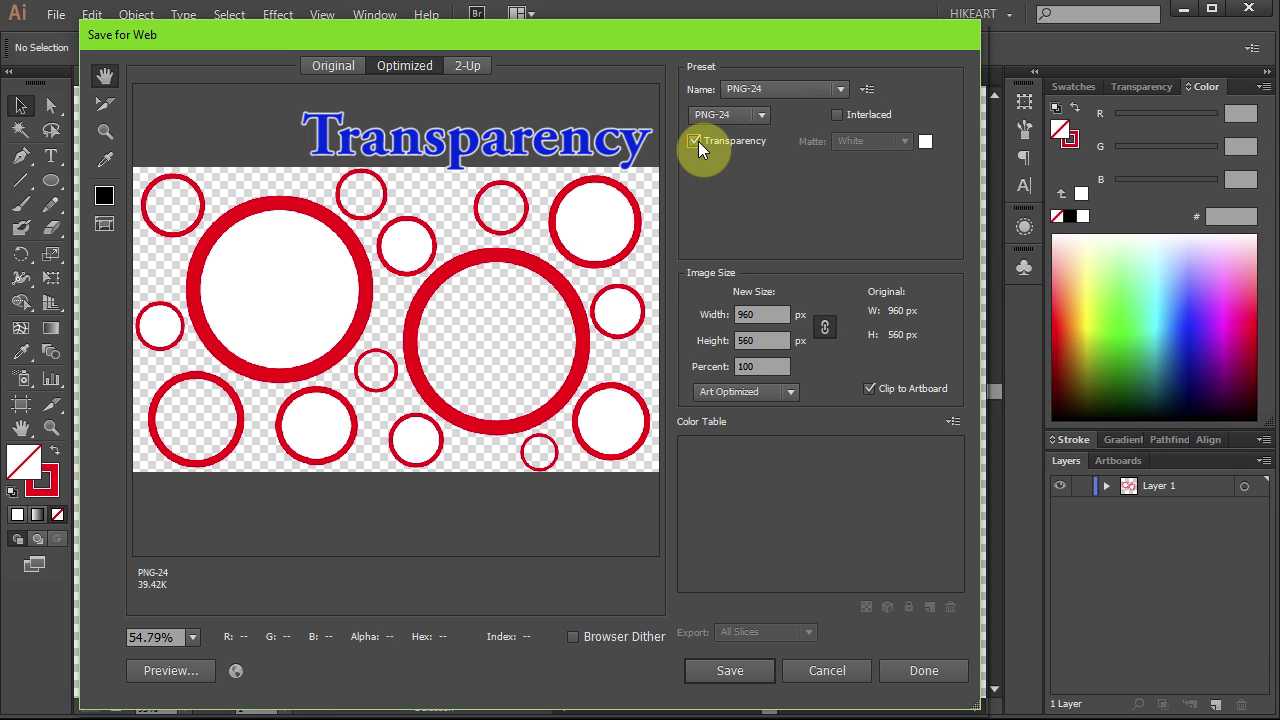
Save the export as circles3.png and close its Photos preview
{"action": "left_click", "coordinate": [735, 672]}
{"action": "type", "text": "circl"}
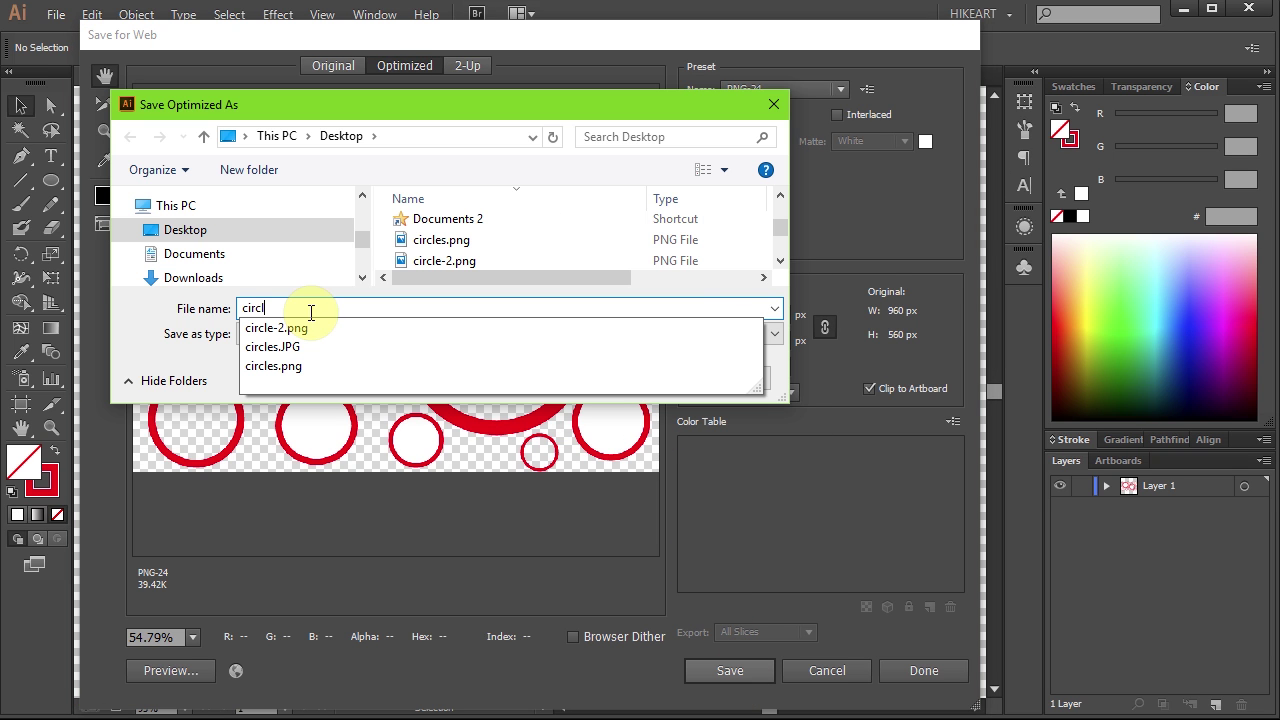
{"action": "type", "text": "es"}
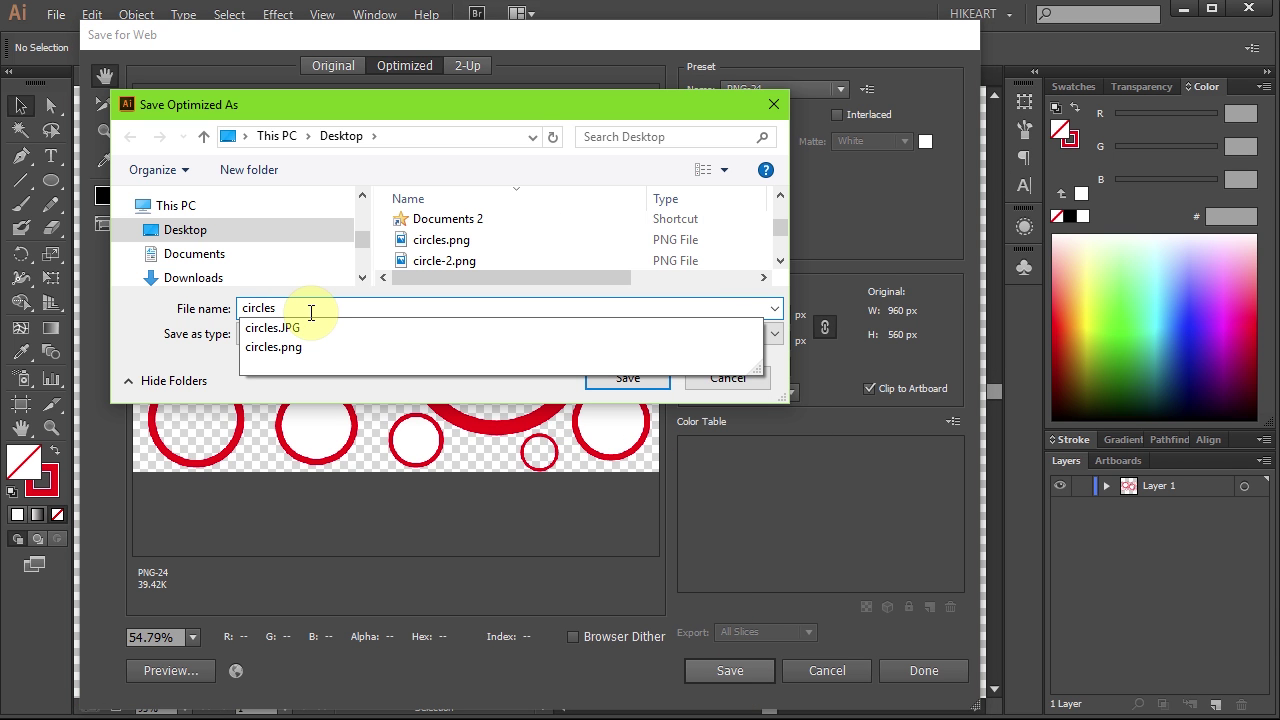
{"action": "type", "text": "3"}
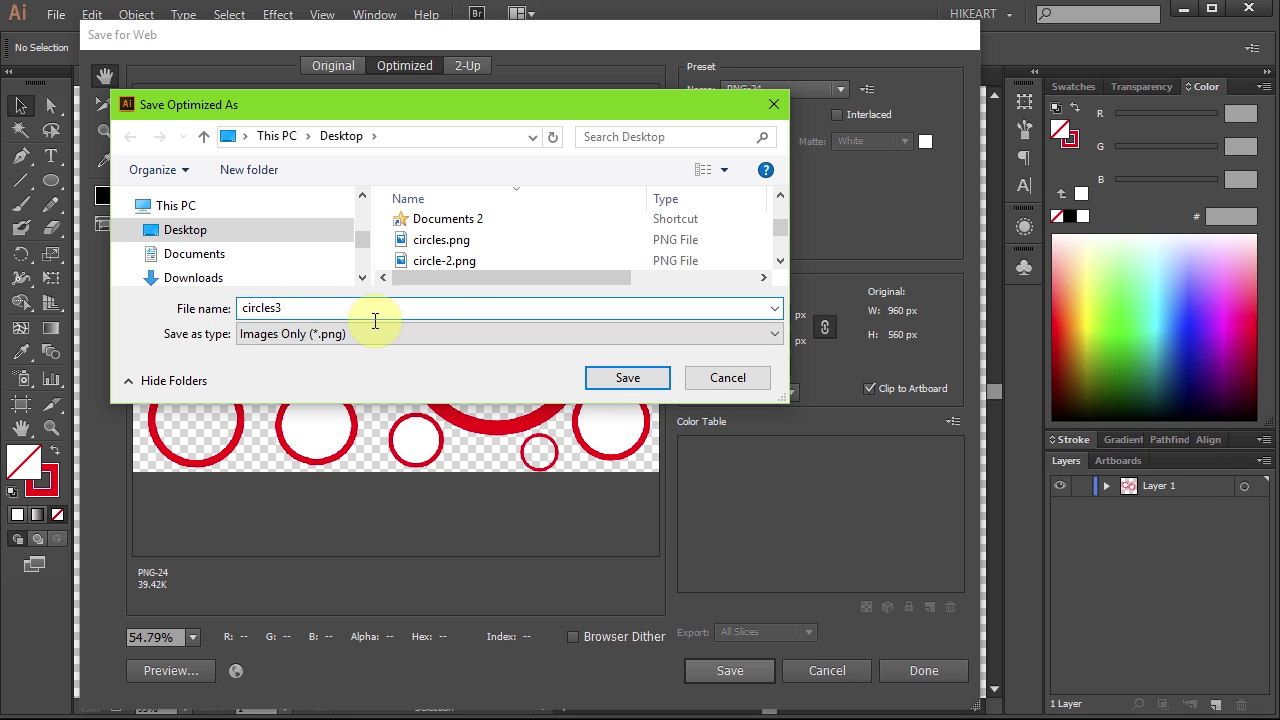
{"action": "left_click", "coordinate": [640, 378]}
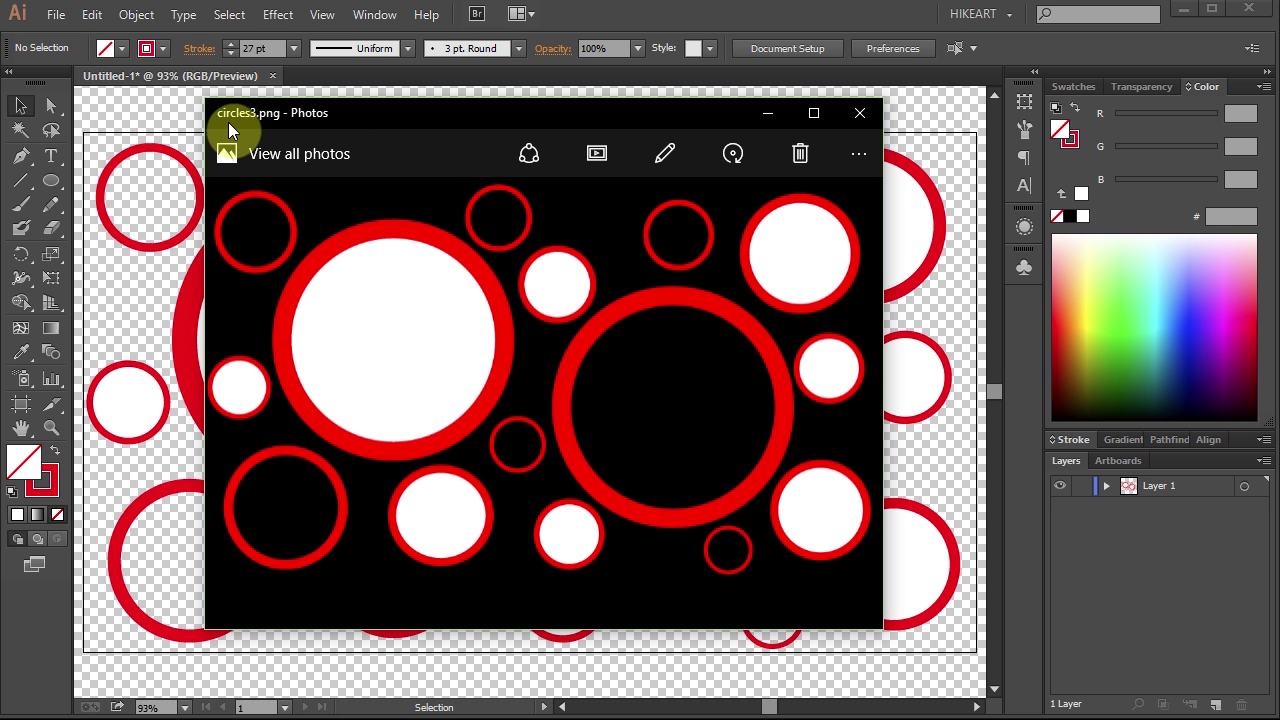
{"action": "left_click", "coordinate": [862, 115]}
Create a new 960 x 560 px document and place circles3.png at the artboard's top-left corner
{"action": "key", "text": "ctrl+n"}
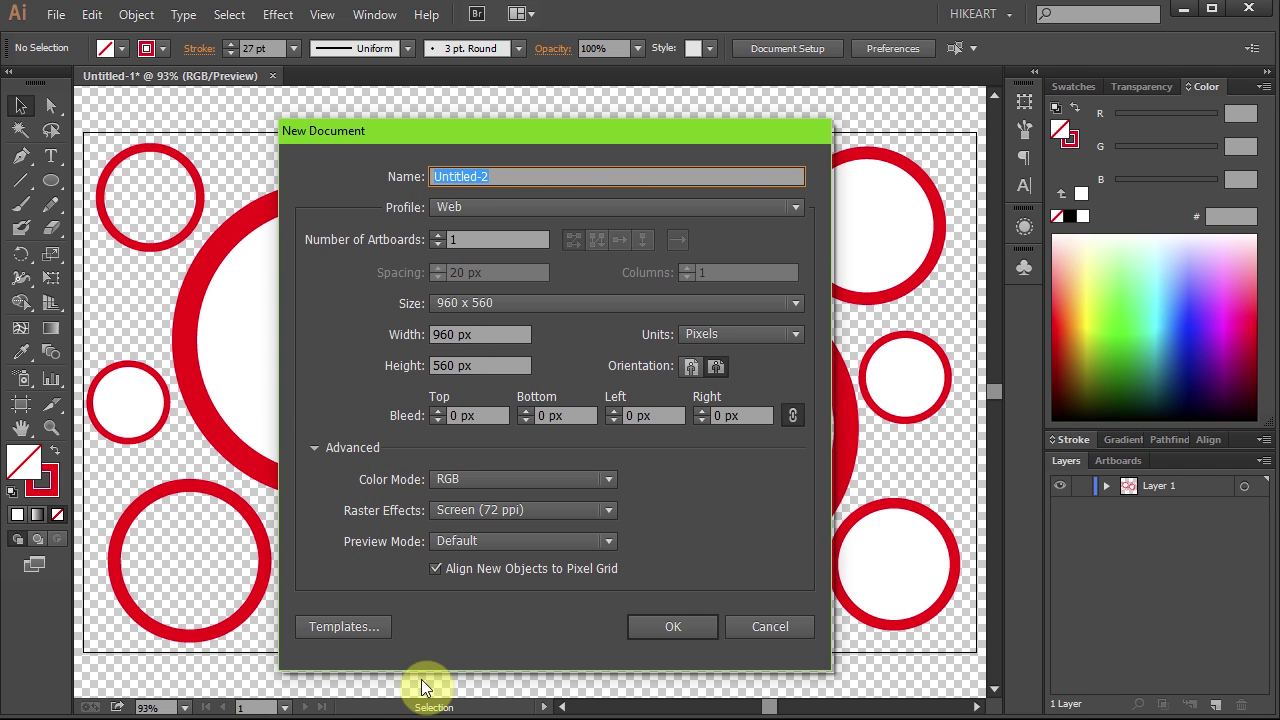
{"action": "left_click", "coordinate": [667, 620]}
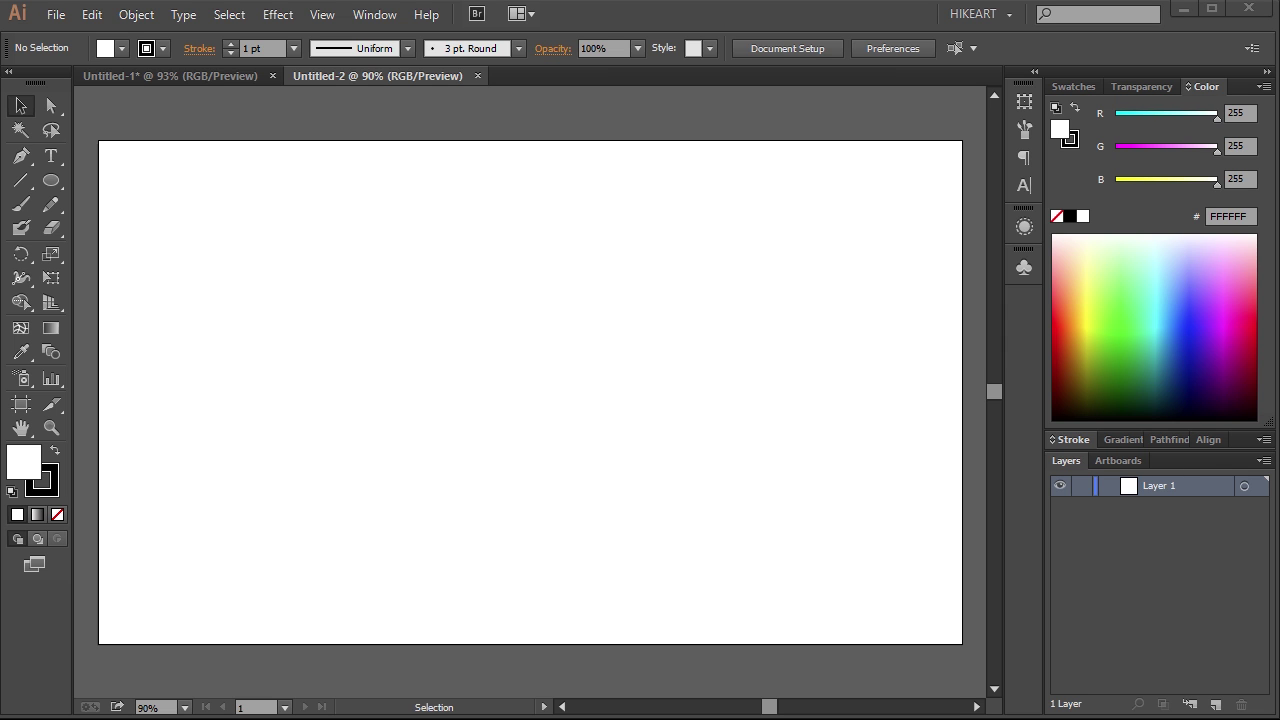
{"action": "left_click", "coordinate": [56, 16]}
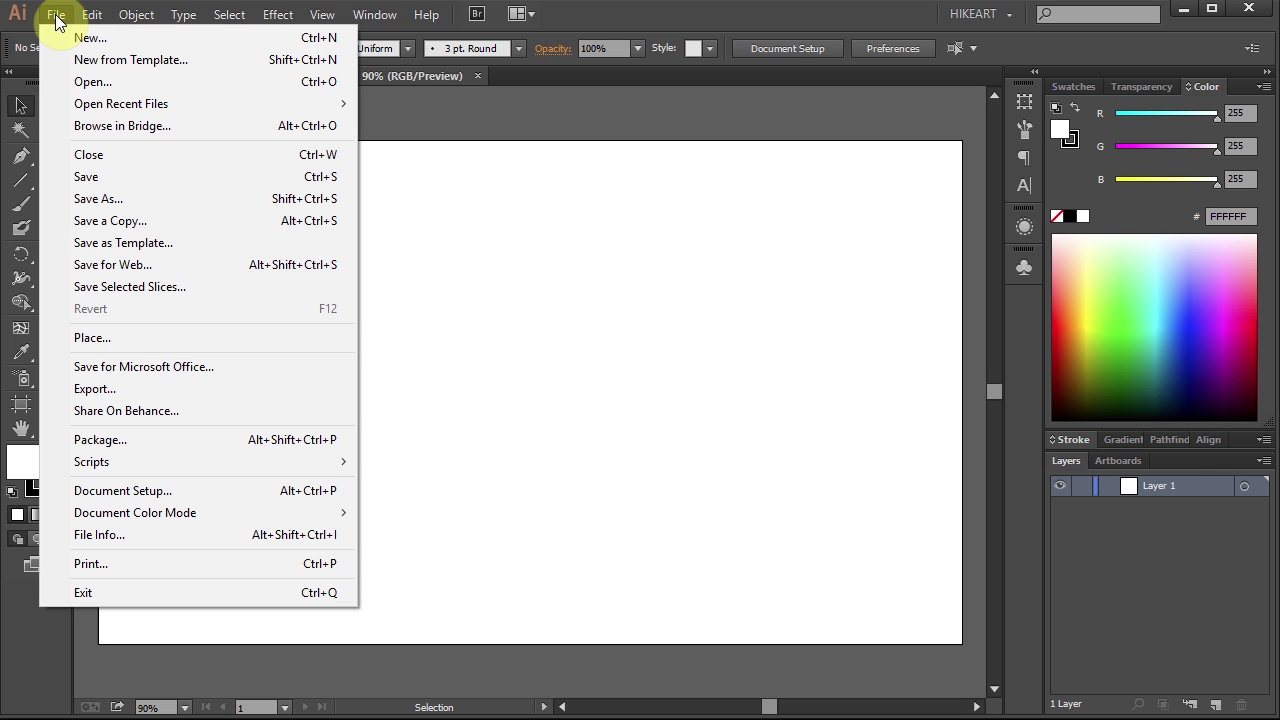
{"action": "left_click", "coordinate": [120, 336]}
{"action": "left_click", "coordinate": [359, 231]}
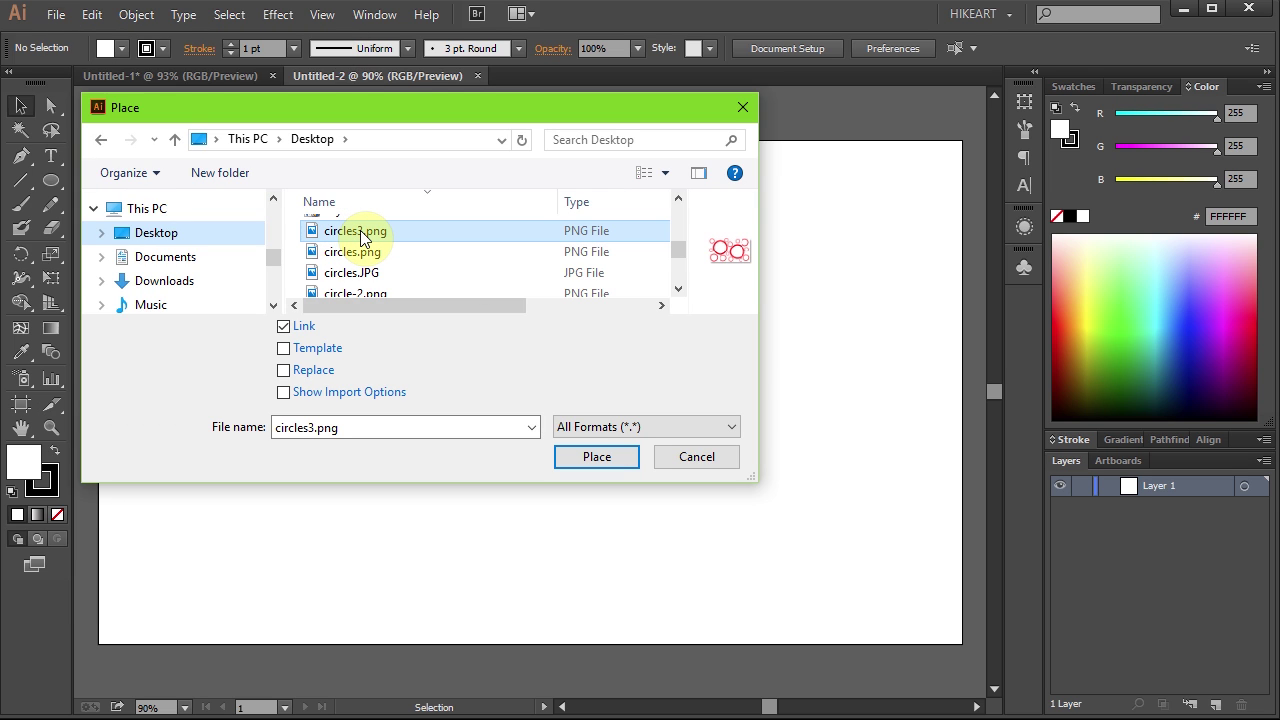
{"action": "left_click", "coordinate": [594, 457]}
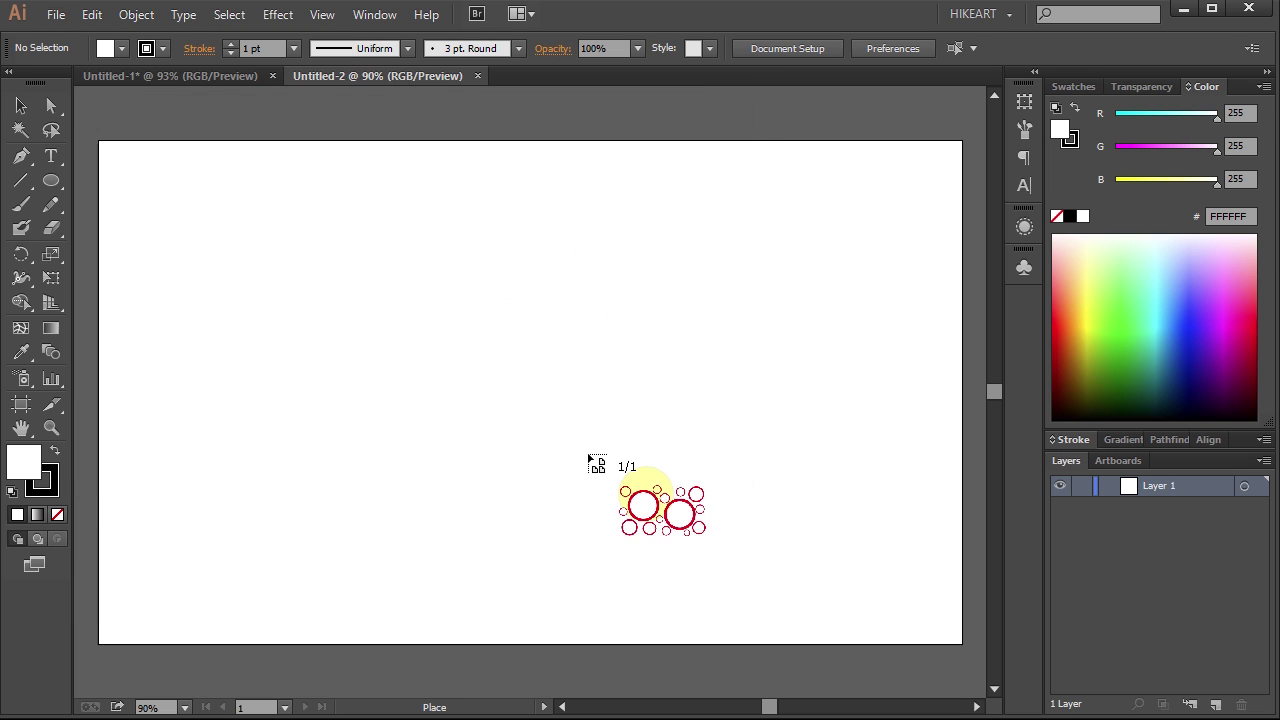
{"action": "left_click", "coordinate": [99, 141]}
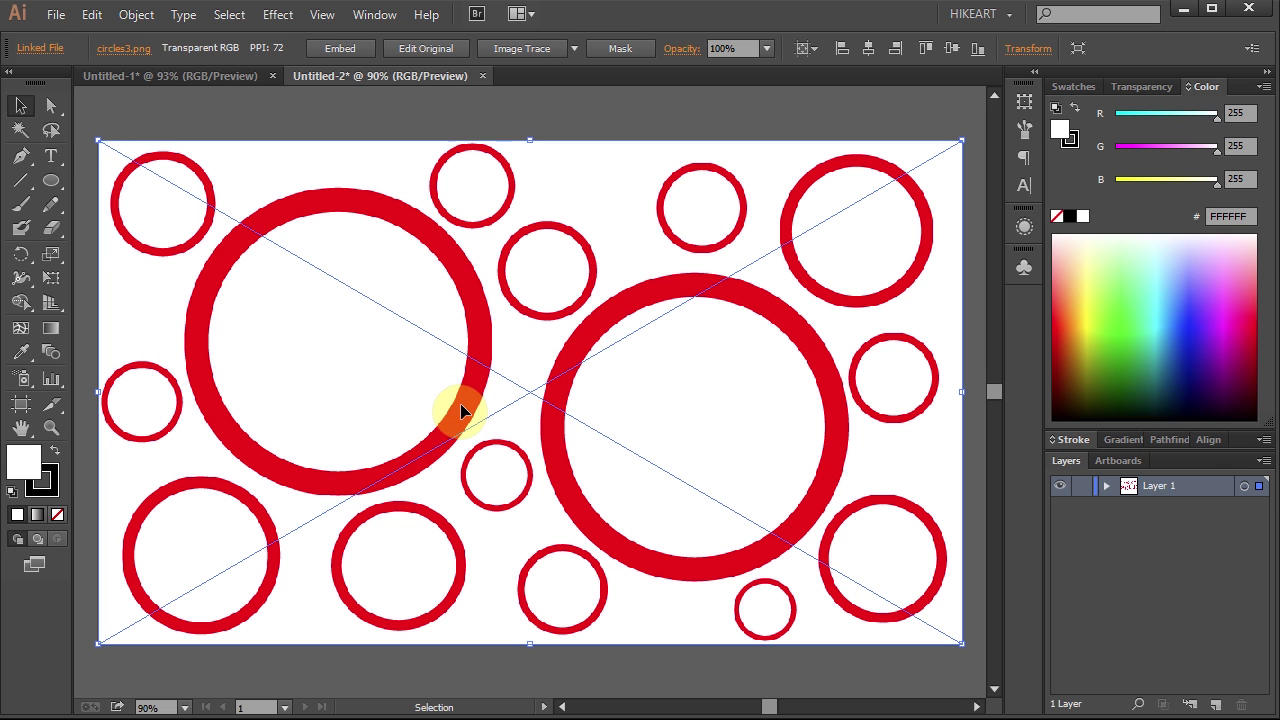
Show the transparency grid and image-trace circles3.png with the 16 Colors preset
{"action": "key", "text": "ctrl+shift+d"}
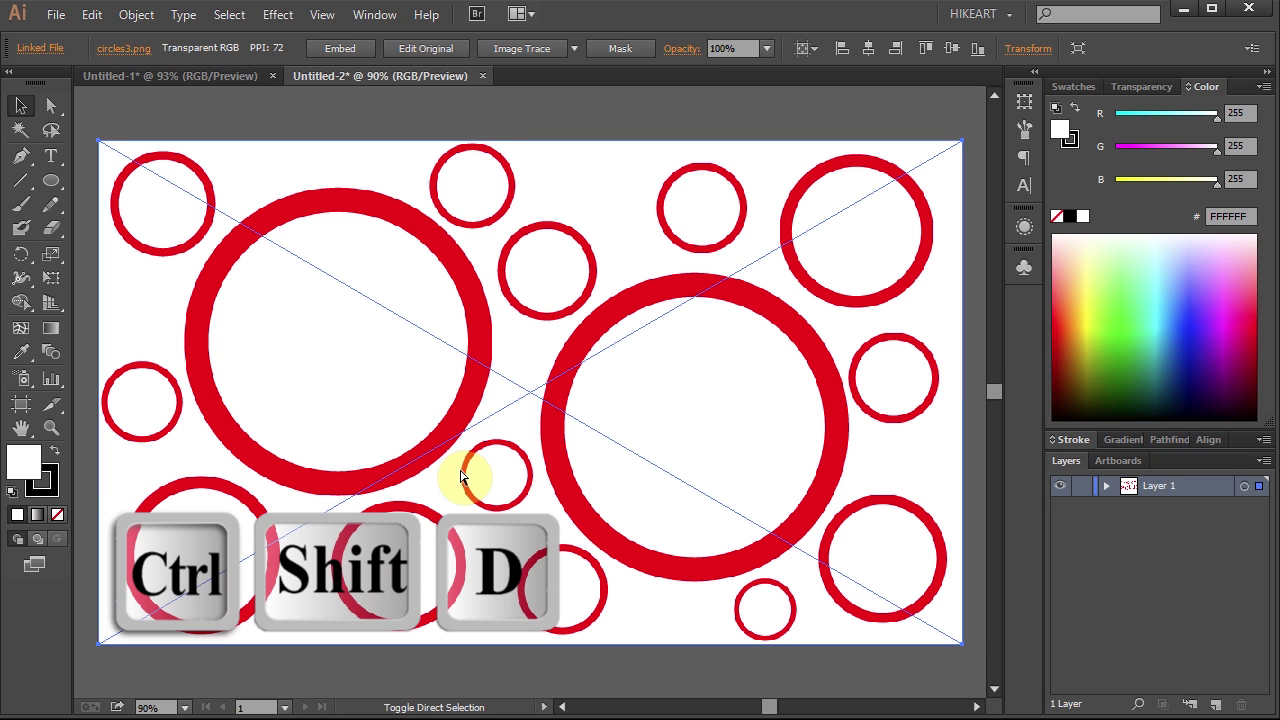
{"action": "key", "text": "ctrl+shift+d"}
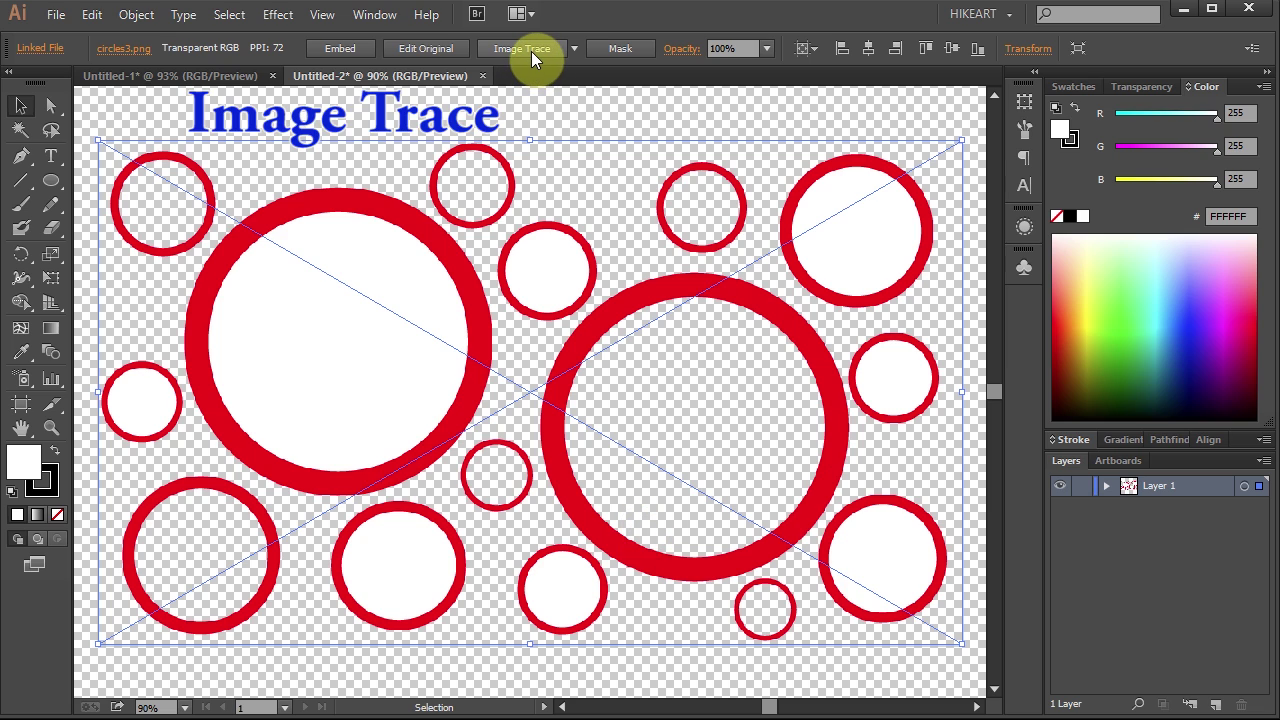
{"action": "left_click", "coordinate": [575, 49]}
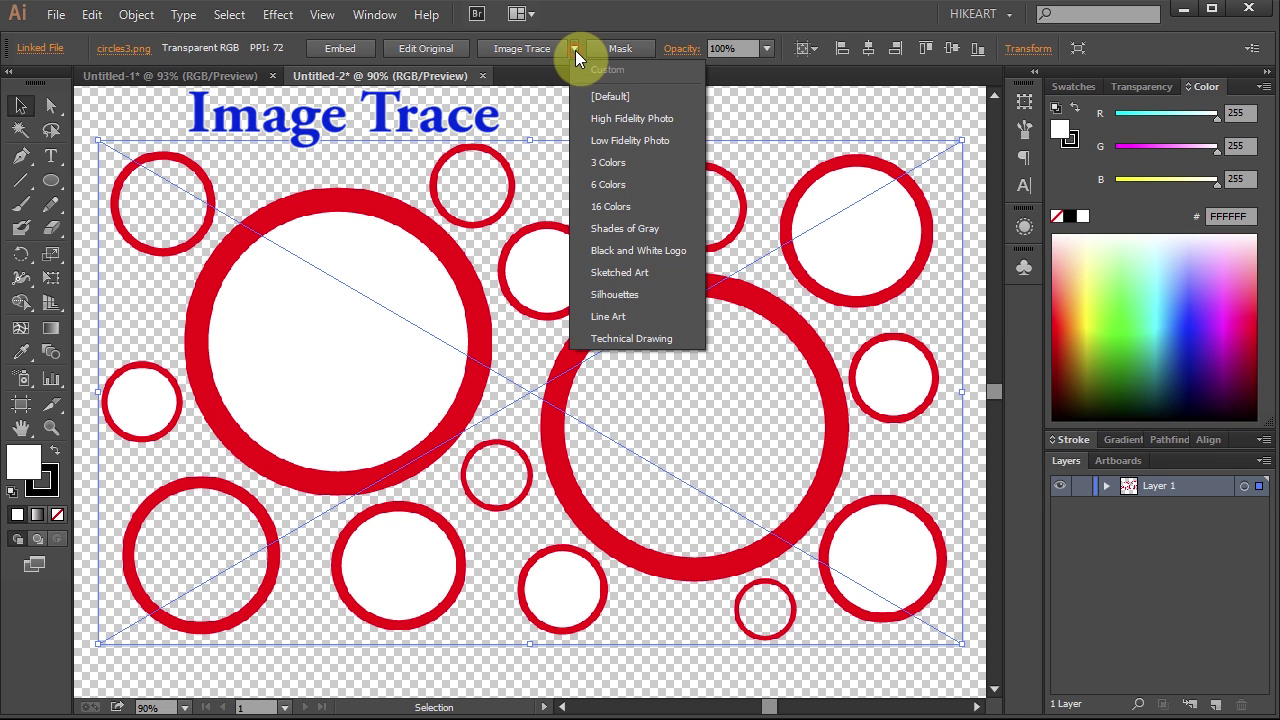
{"action": "left_click", "coordinate": [627, 203]}
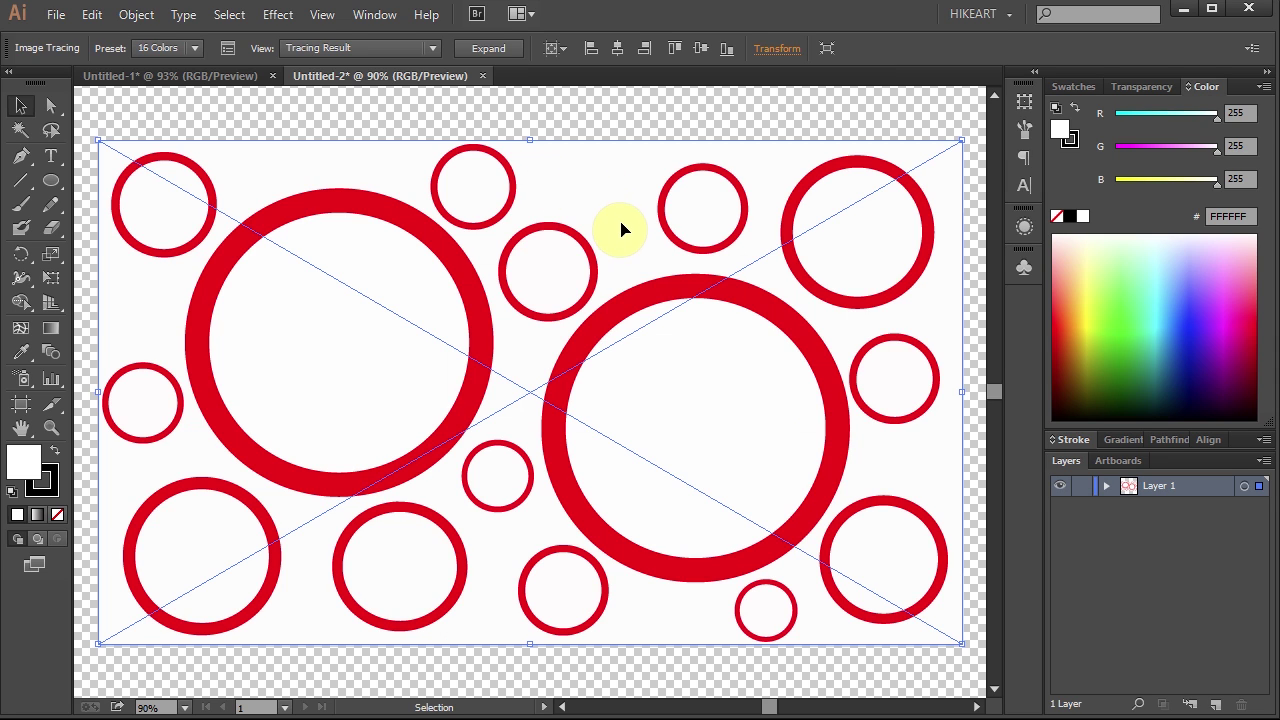
Expand the trace into paths and delete its white background shape with the Direct Selection Tool
{"action": "left_click", "coordinate": [503, 48]}
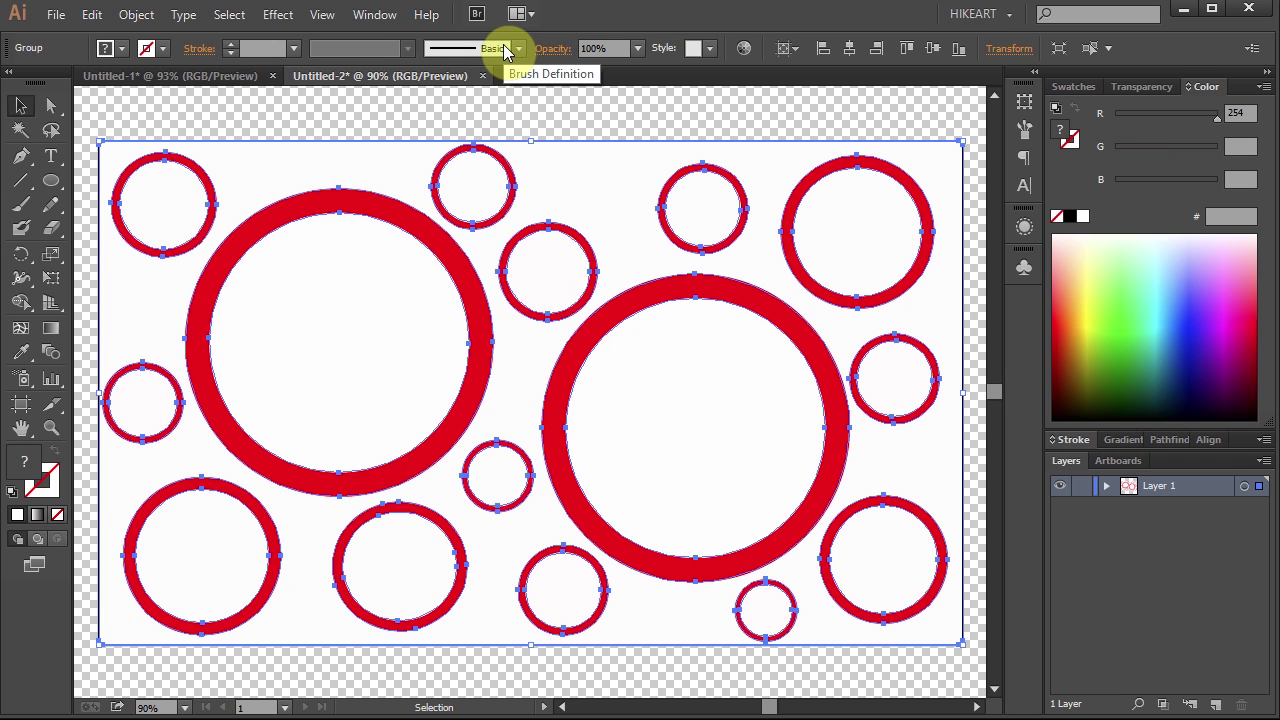
{"action": "left_click", "coordinate": [51, 105]}
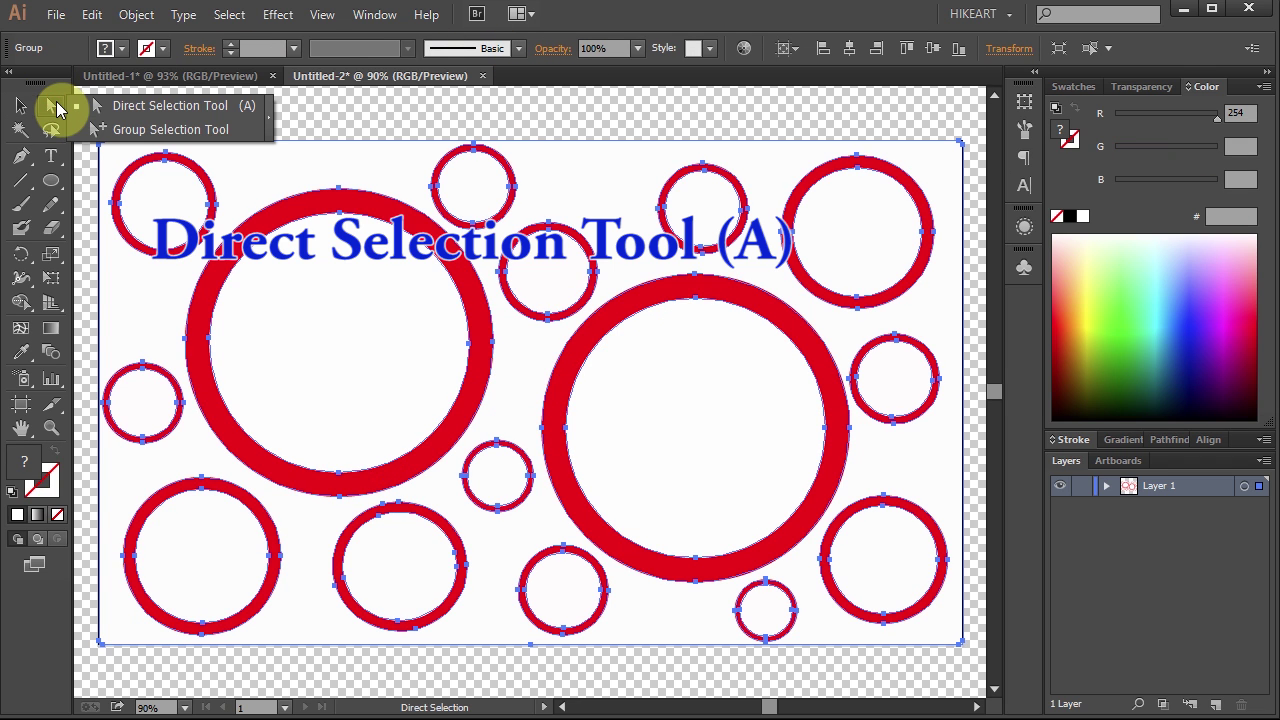
{"action": "left_click", "coordinate": [133, 111]}
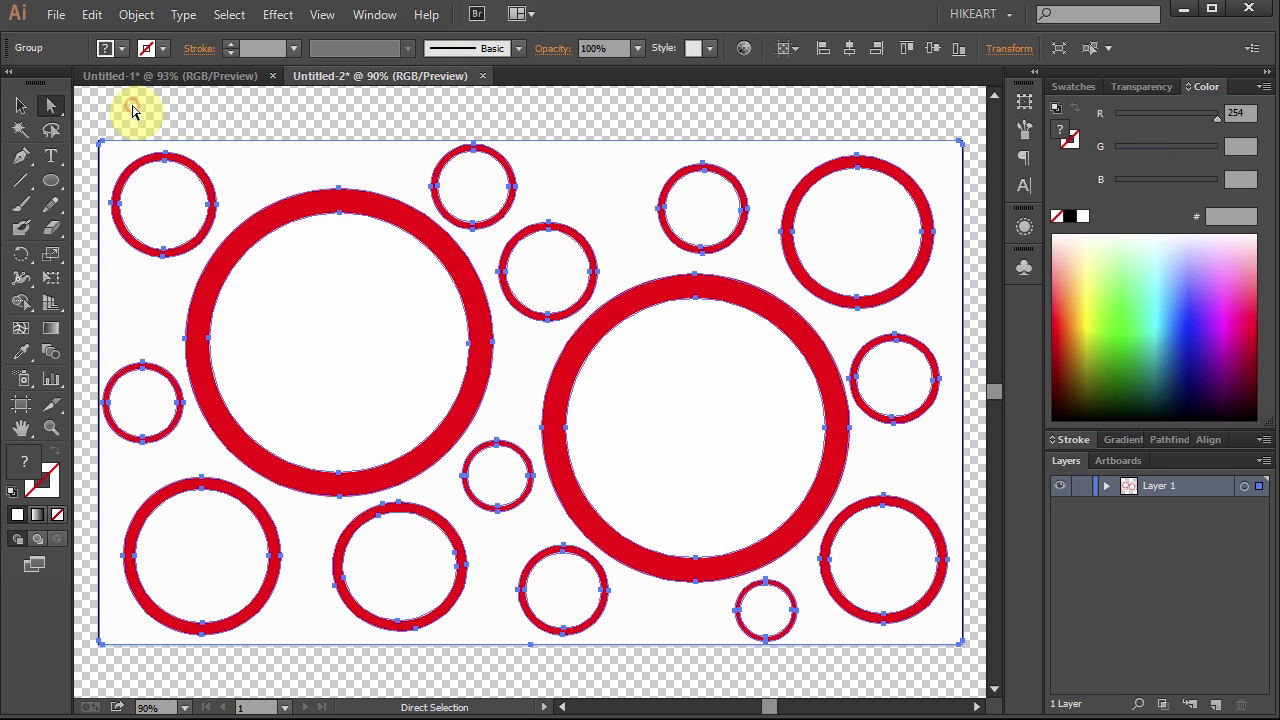
{"action": "left_click", "coordinate": [408, 114]}
{"action": "left_click", "coordinate": [551, 185]}
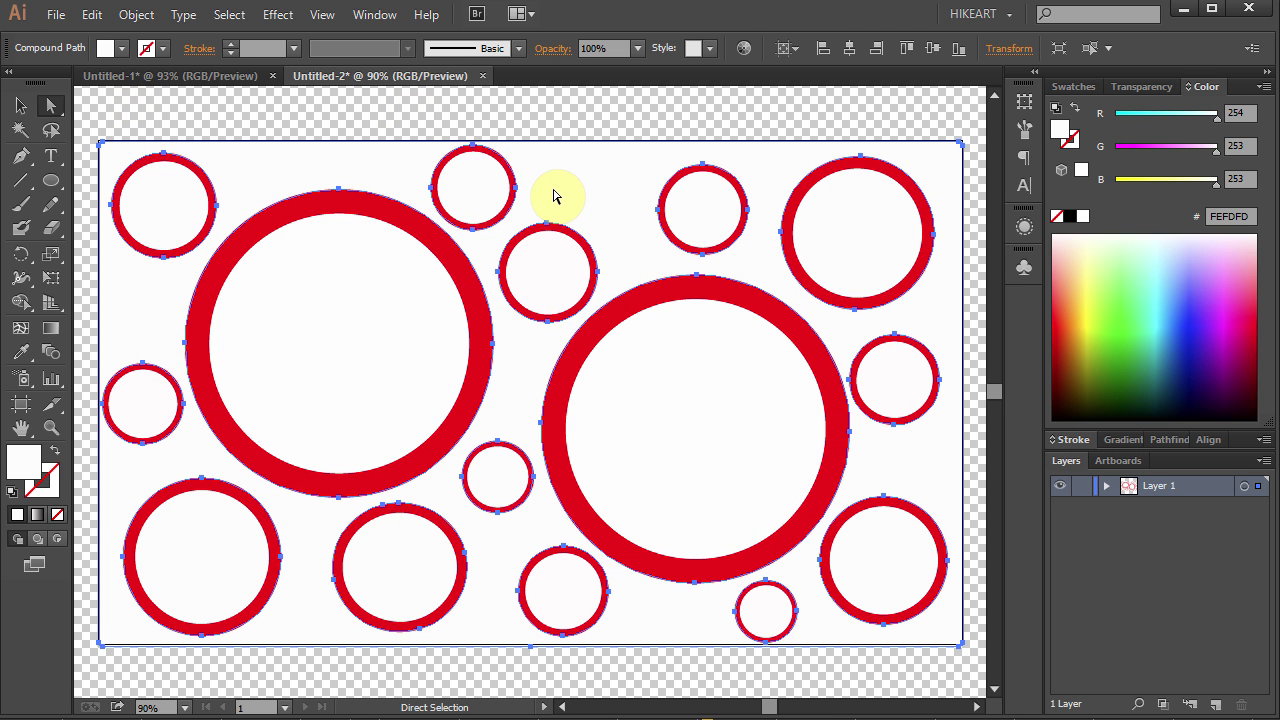
{"action": "key", "text": "Delete"}
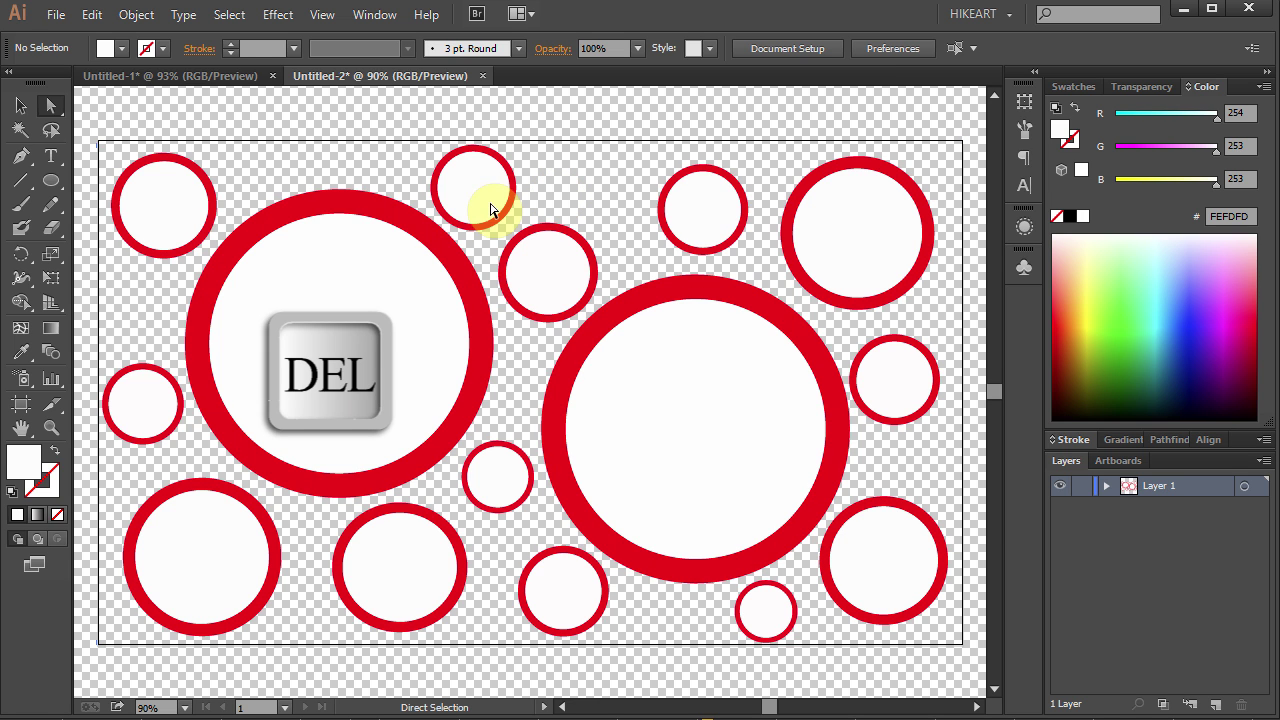
Delete the white inner fills of seven rings, leaving them hollow
{"action": "left_click", "coordinate": [199, 213]}
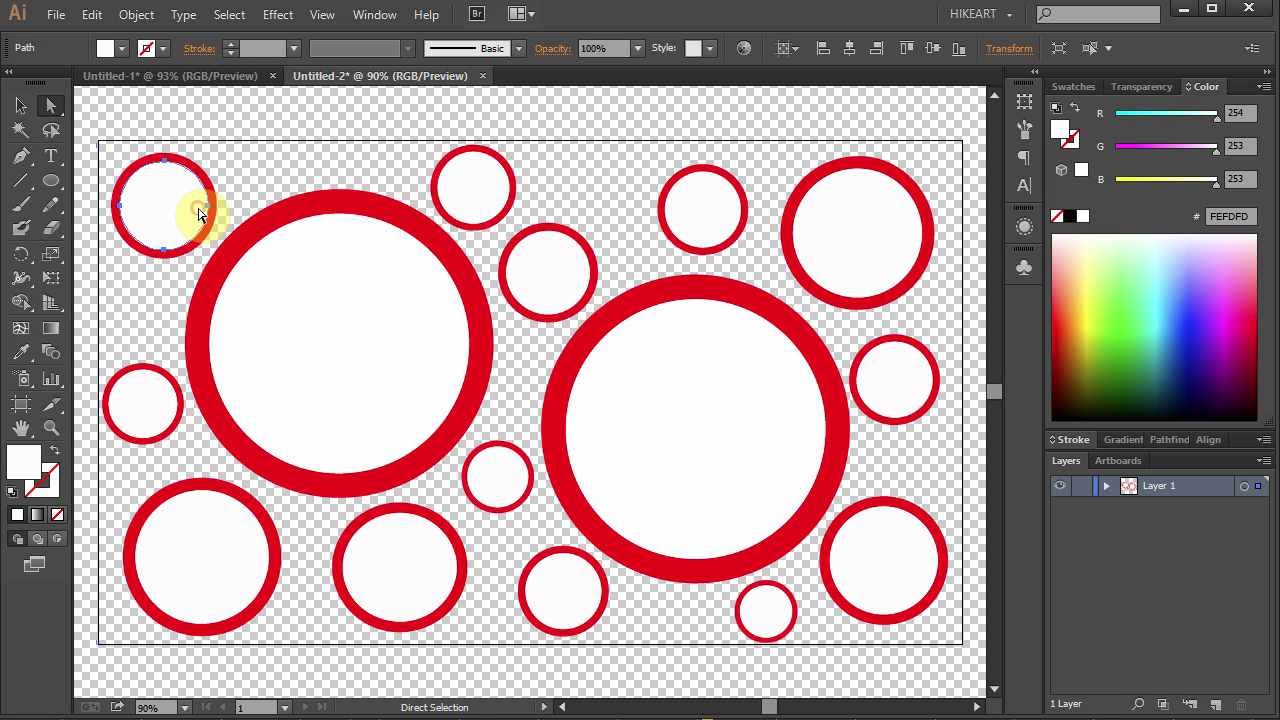
{"action": "left_click", "coordinate": [466, 194], "text": "shift"}
{"action": "left_click", "coordinate": [704, 213], "text": "shift"}
{"action": "left_click", "coordinate": [503, 486], "text": "shift"}
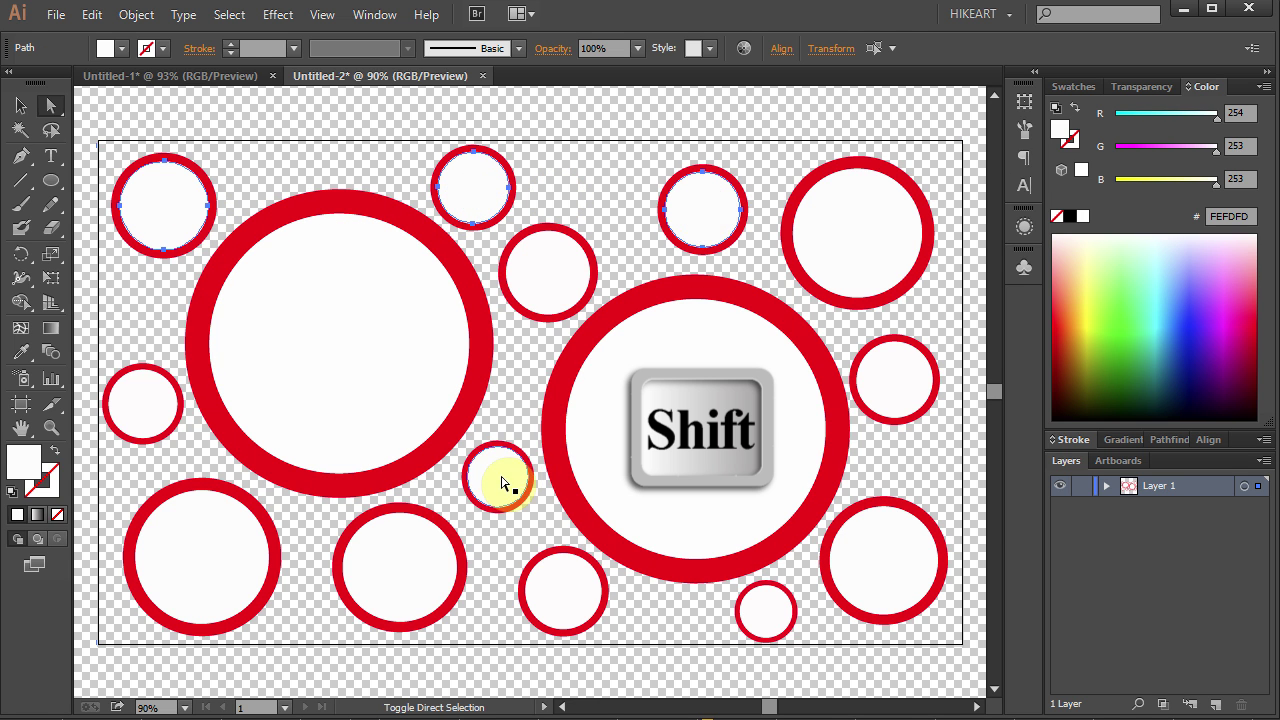
{"action": "left_click", "coordinate": [663, 443], "text": "shift"}
{"action": "left_click", "coordinate": [766, 610], "text": "shift"}
{"action": "left_click", "coordinate": [247, 584], "text": "shift"}
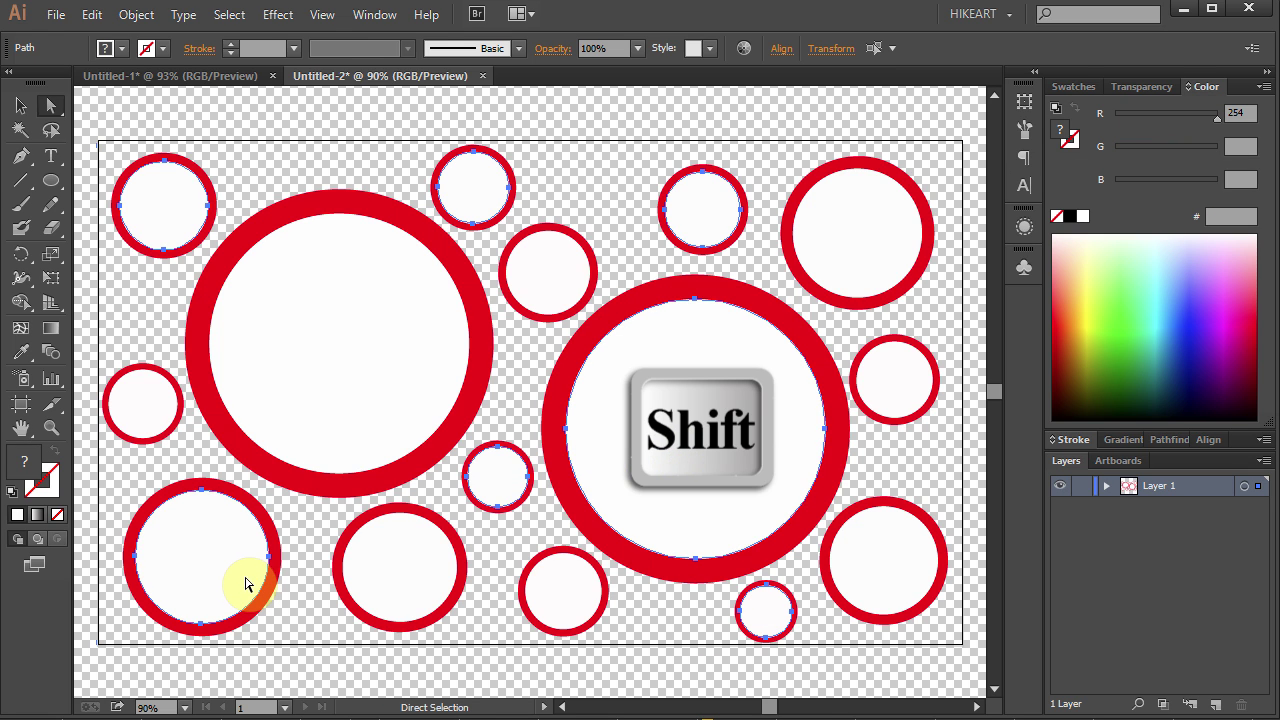
{"action": "key", "text": "Delete"}
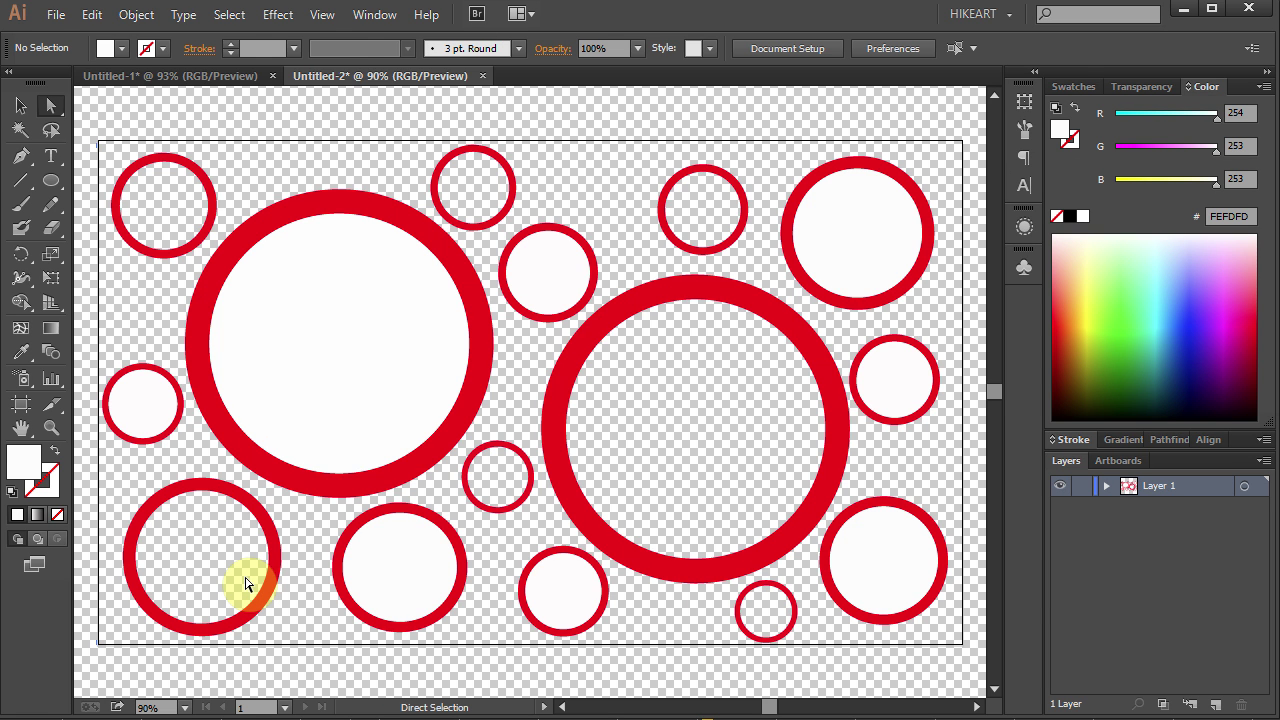